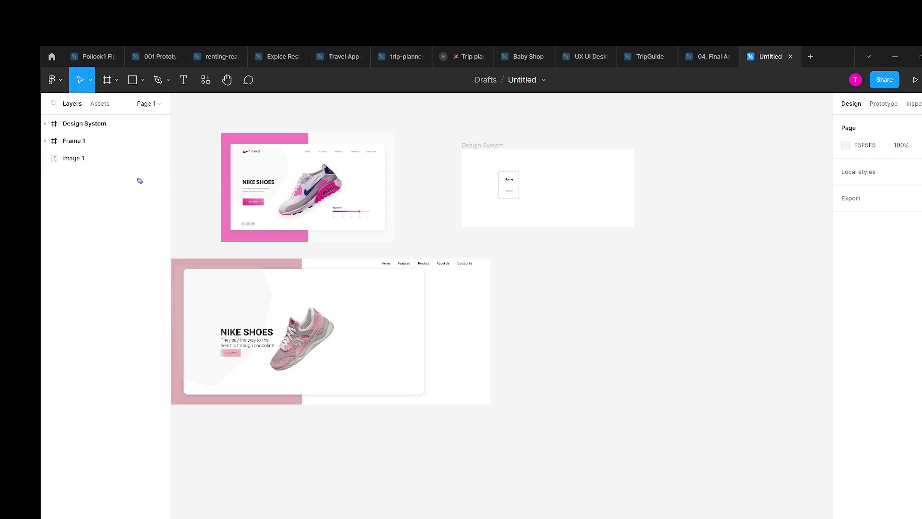
Step: Draw a new white frame, Frame 8 (1524 × 647), to the right of the shoe designs
{"action": "left_click", "coordinate": [116, 81]}
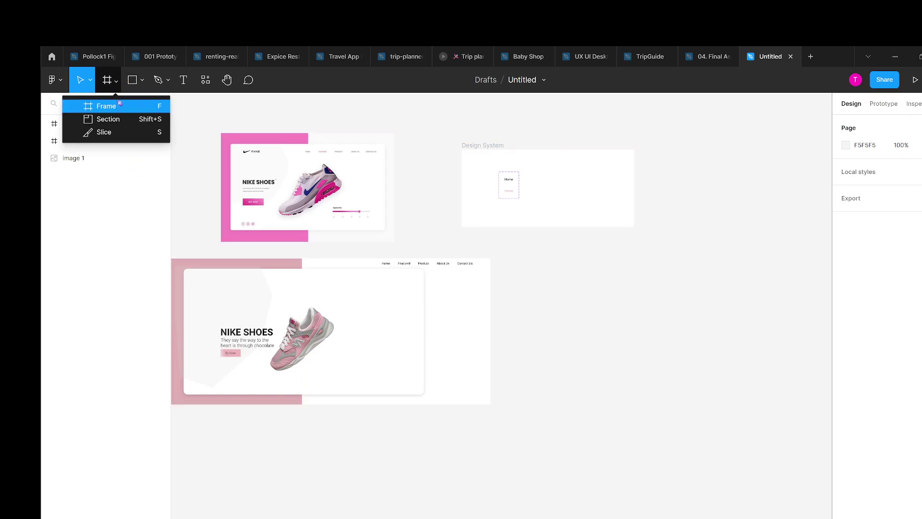
{"action": "left_click", "coordinate": [106, 106]}
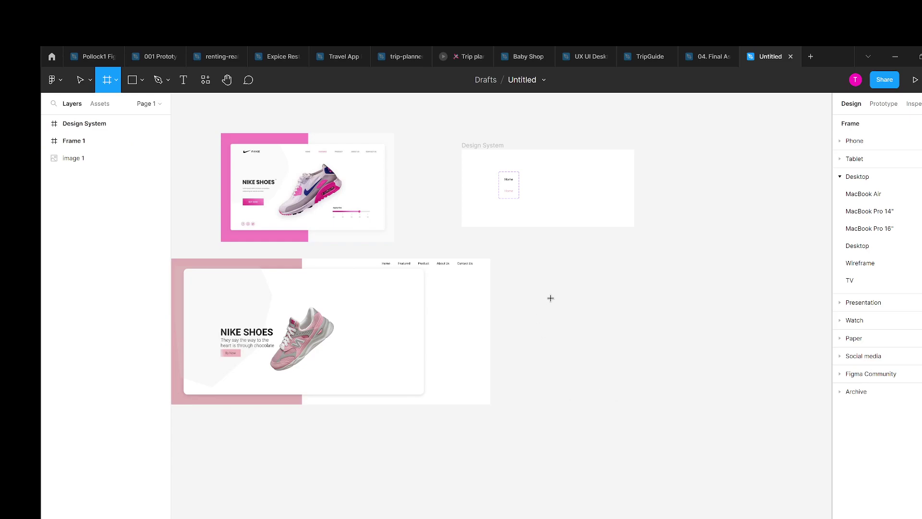
{"action": "mouse_move", "coordinate": [547, 278]}
{"action": "left_mouse_down"}
{"action": "mouse_move", "coordinate": [829, 417]}
{"action": "mouse_move", "coordinate": [773, 403]}
{"action": "left_mouse_up"}
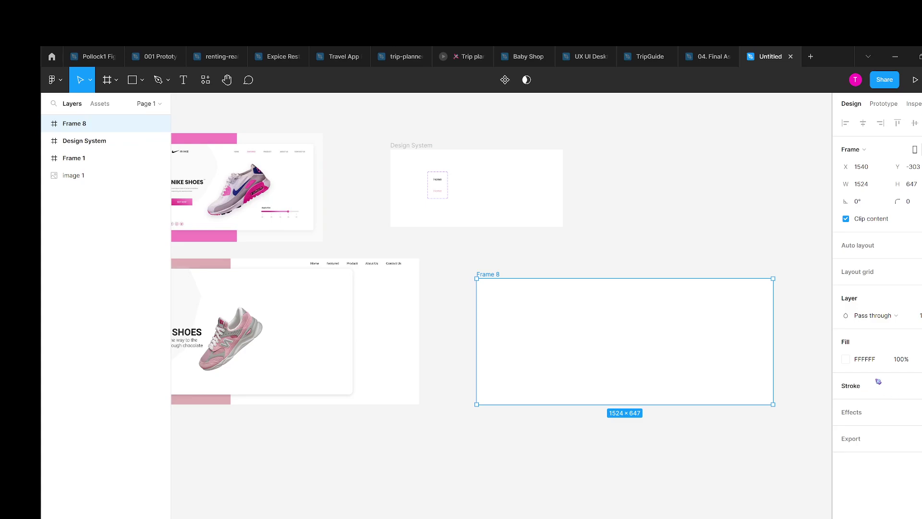
Step: Add an 'Order' text box inside Frame 8
{"action": "left_click", "coordinate": [183, 79]}
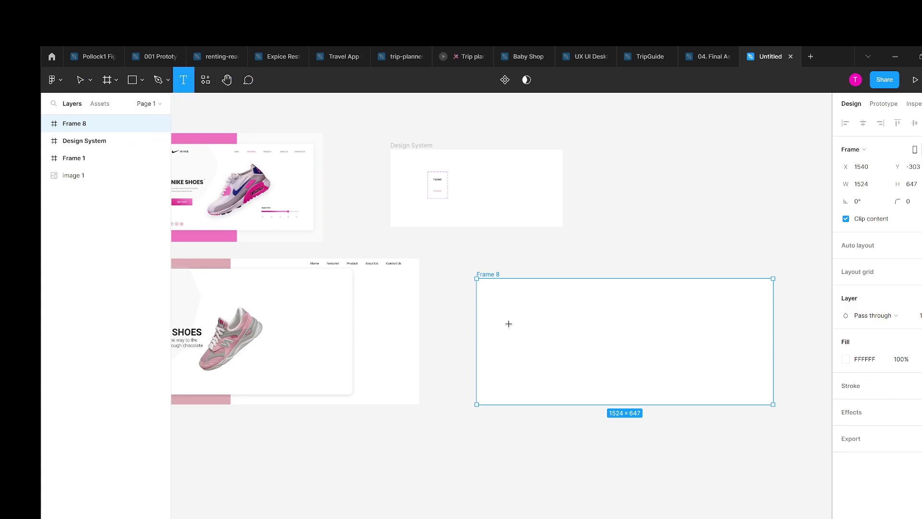
{"action": "left_click", "coordinate": [506, 296]}
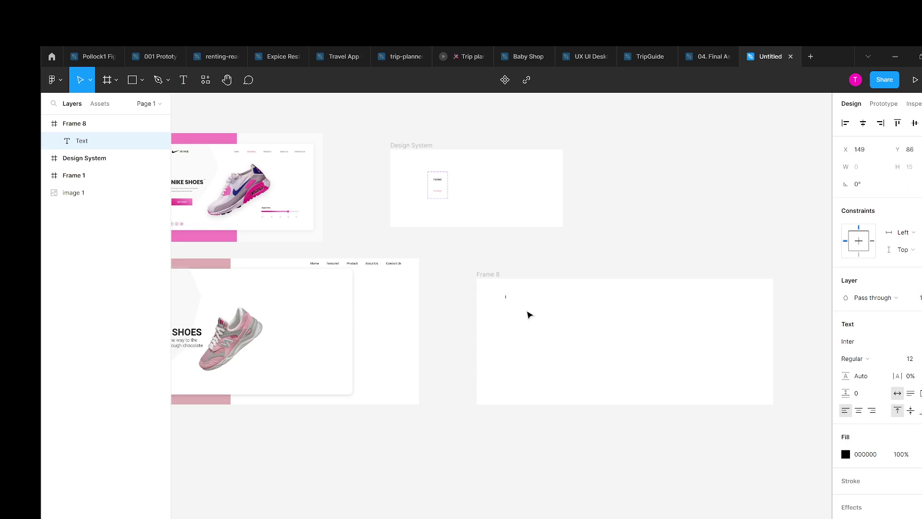
{"action": "type", "text": "Oé"}
{"action": "key", "text": "BackSpace"}
{"action": "type", "text": "Or"}
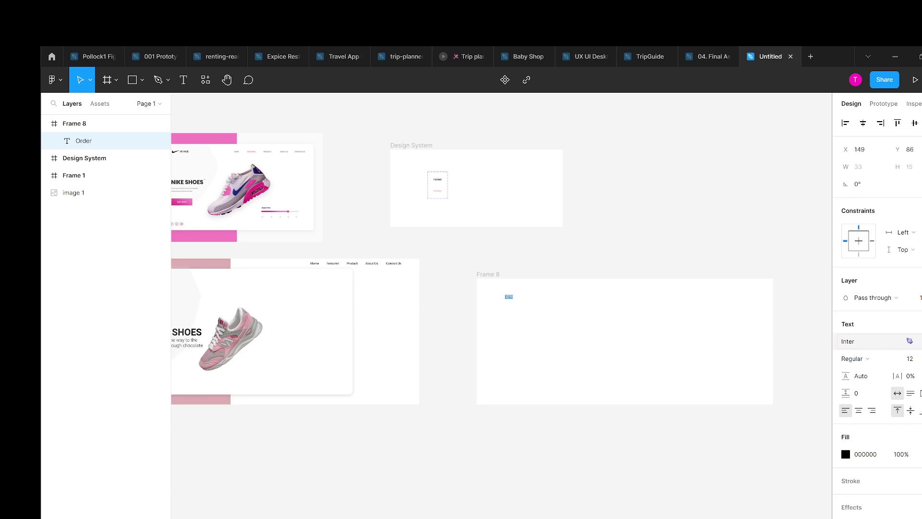
Step: Try Roboto on the Order text at sizes 36, then 48
{"action": "left_click", "coordinate": [908, 340]}
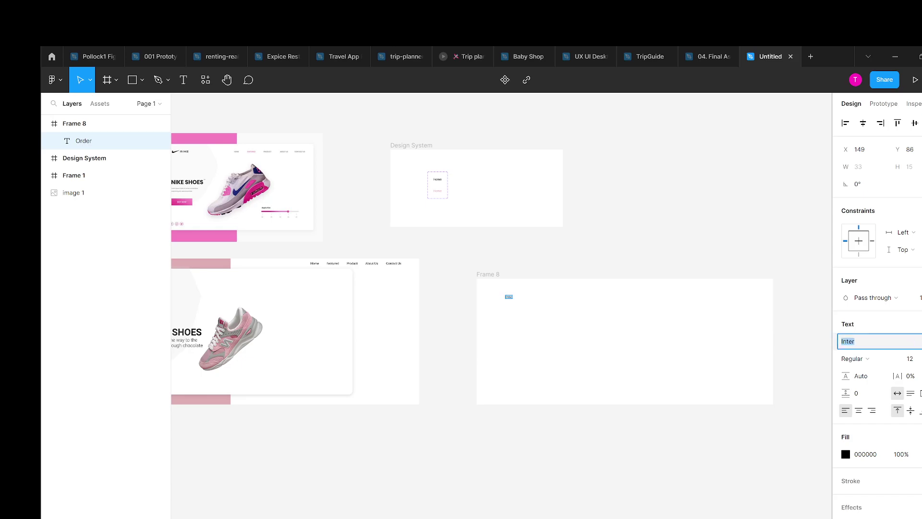
{"action": "key", "text": "Down"}
{"action": "type", "text": "Ro"}
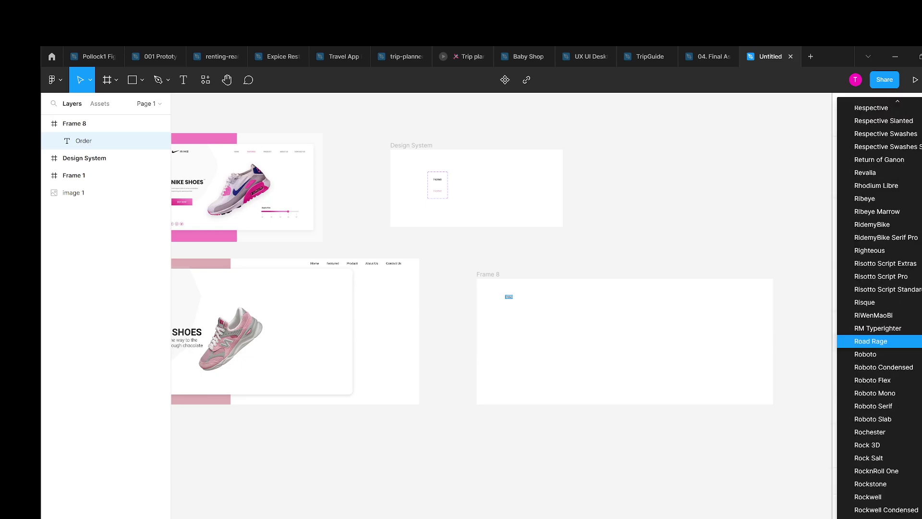
{"action": "type", "text": "b"}
{"action": "key", "text": "Return"}
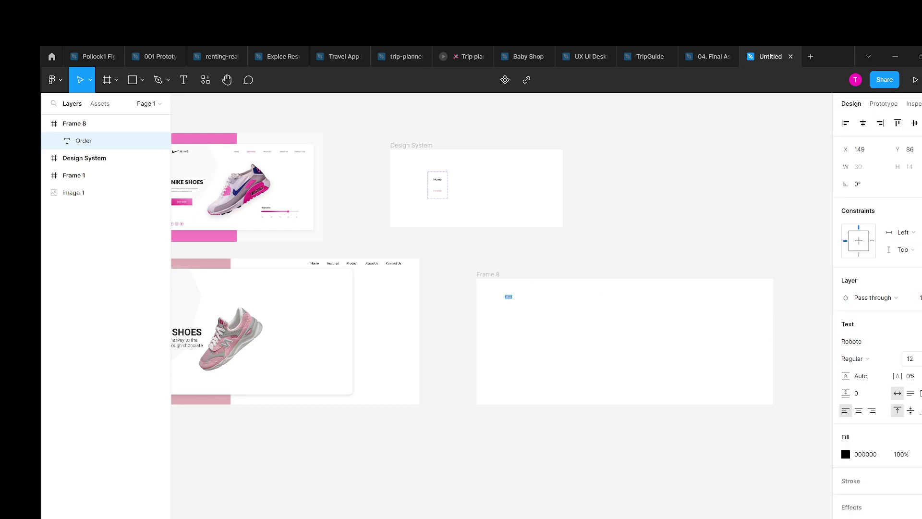
{"action": "left_click", "coordinate": [910, 358]}
{"action": "type", "text": "36"}
{"action": "key", "text": "Return"}
{"action": "left_click", "coordinate": [909, 358]}
{"action": "type", "text": "48"}
{"action": "key", "text": "Return"}
{"action": "key", "text": "Return"}
Step: Move the Order text down-right and set it to Raleway at size 64
{"action": "key", "text": "Escape"}
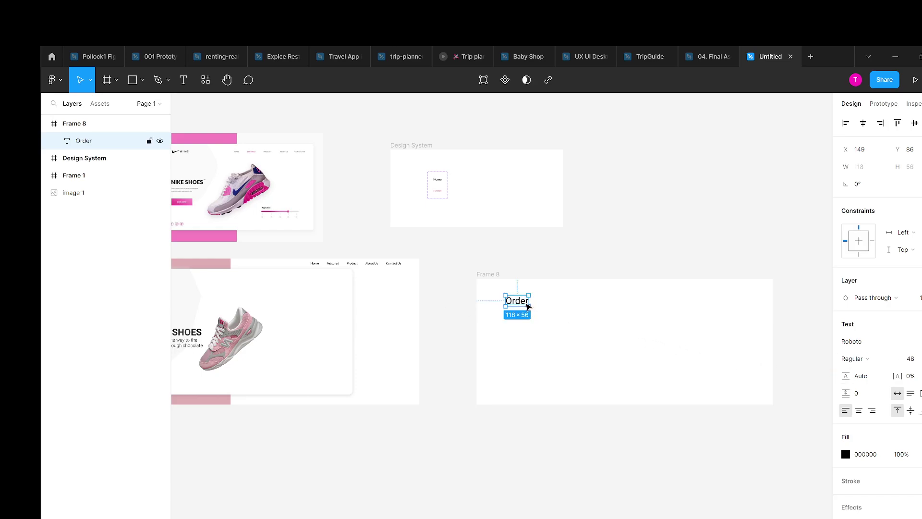
{"action": "left_click_drag", "start_coordinate": [527, 308], "coordinate": [530, 316]}
{"action": "left_click", "coordinate": [910, 358]}
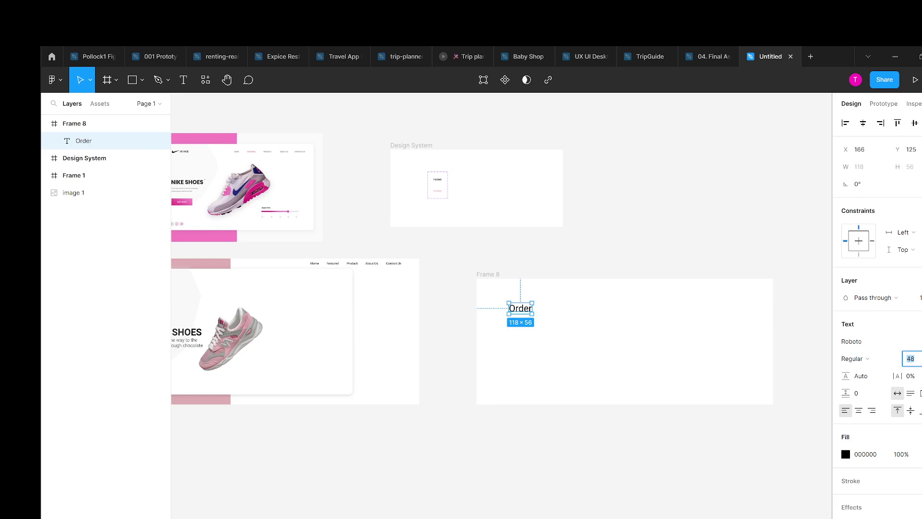
{"action": "type", "text": "64"}
{"action": "key", "text": "Return"}
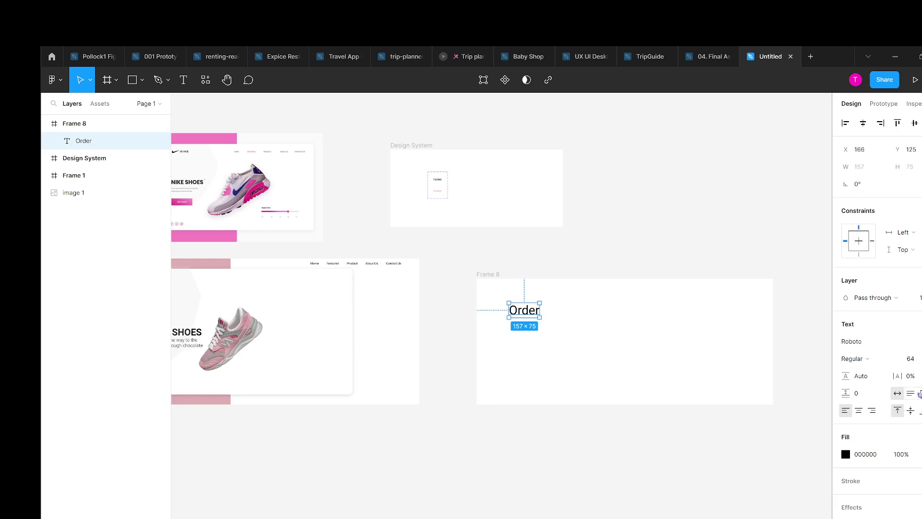
{"action": "left_click", "coordinate": [901, 342]}
{"action": "type", "text": "Red"}
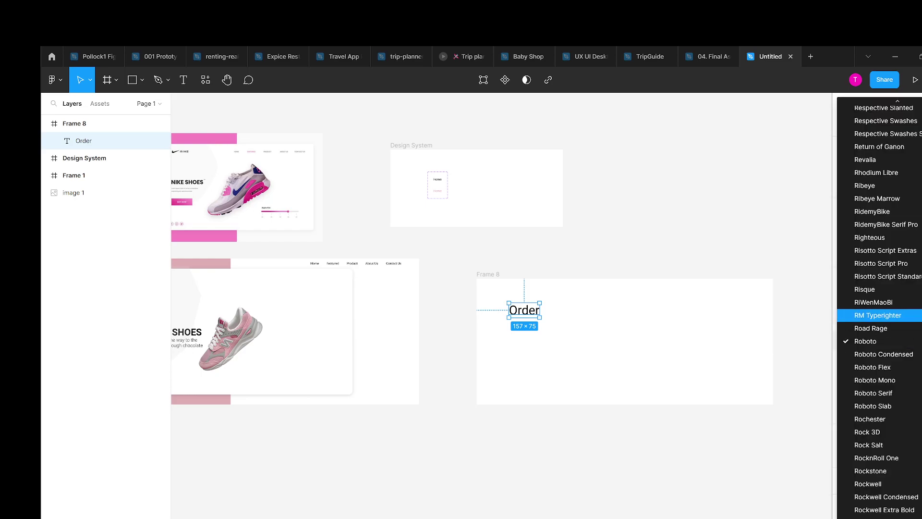
{"action": "key", "text": "BackSpace"}
{"action": "key", "text": "BackSpace"}
{"action": "type", "text": "al"}
{"action": "key", "text": "Return"}
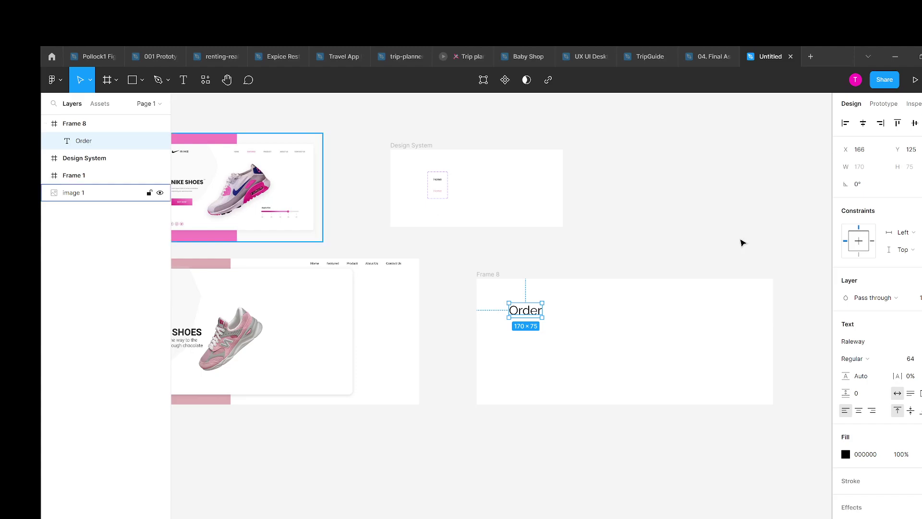
Step: Switch the Order heading to Dancing Script, enlarge its box slightly and keep it left
{"action": "left_click", "coordinate": [877, 342]}
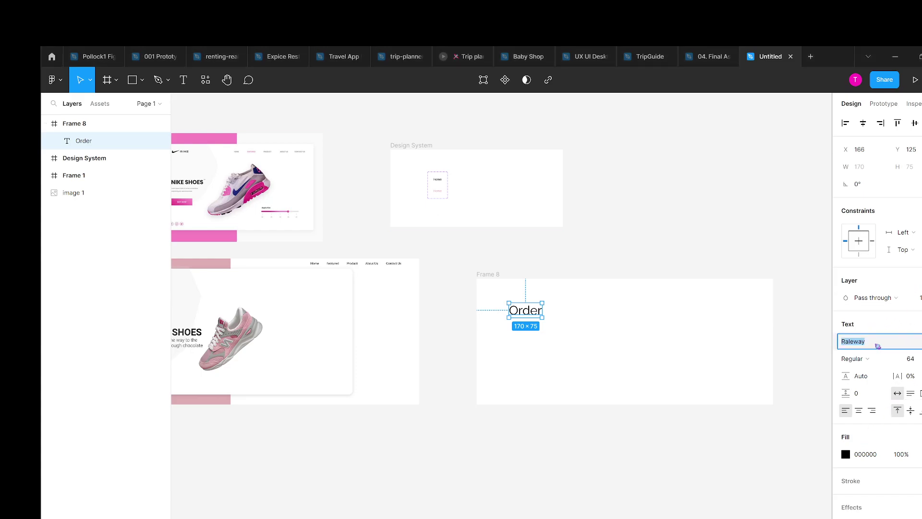
{"action": "type", "text": "Dancing Script"}
{"action": "key", "text": "Return"}
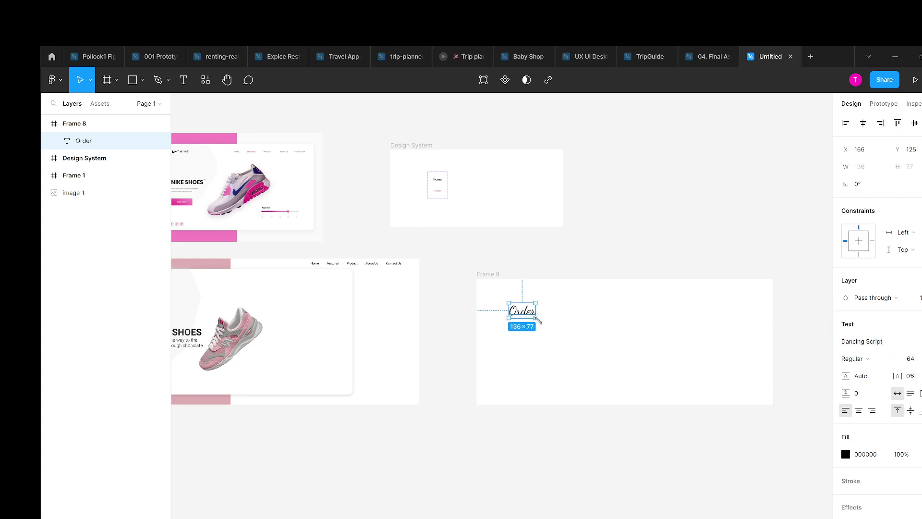
{"action": "left_click_drag", "start_coordinate": [536, 319], "coordinate": [536, 321]}
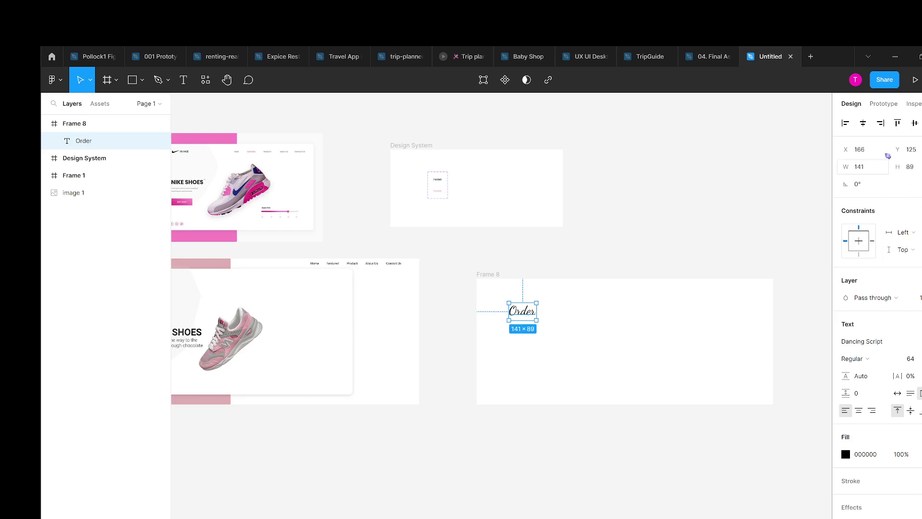
{"action": "left_click", "coordinate": [863, 123]}
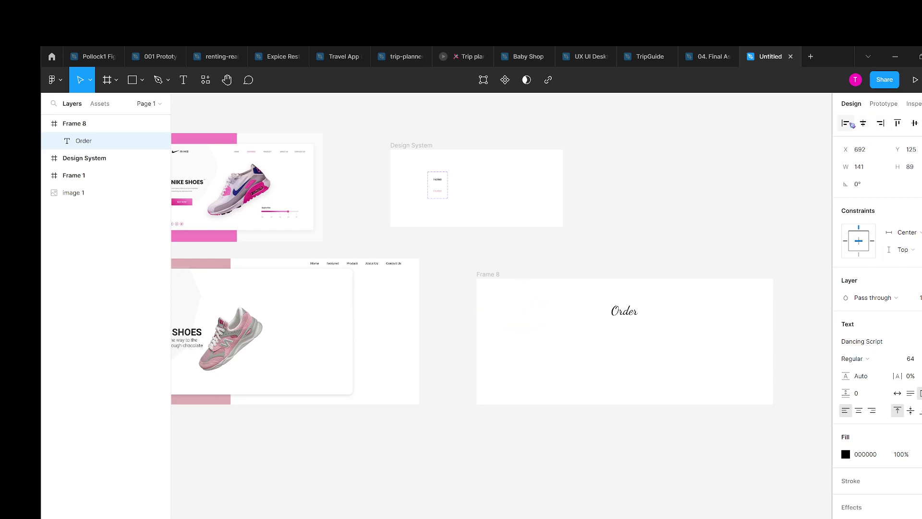
{"action": "left_click_drag", "start_coordinate": [624, 319], "coordinate": [519, 321]}
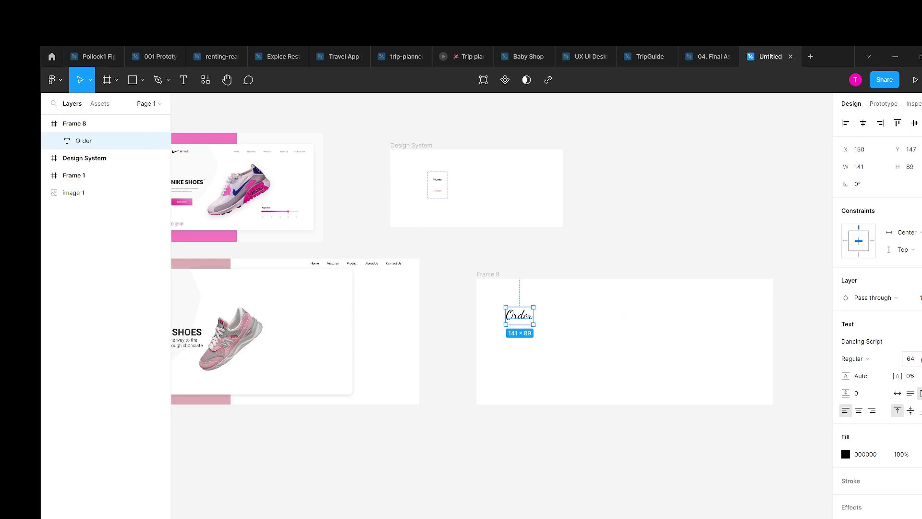
Step: Set the Order heading's font weight to Medium
{"action": "left_click", "coordinate": [883, 358]}
{"action": "left_click", "coordinate": [883, 371]}
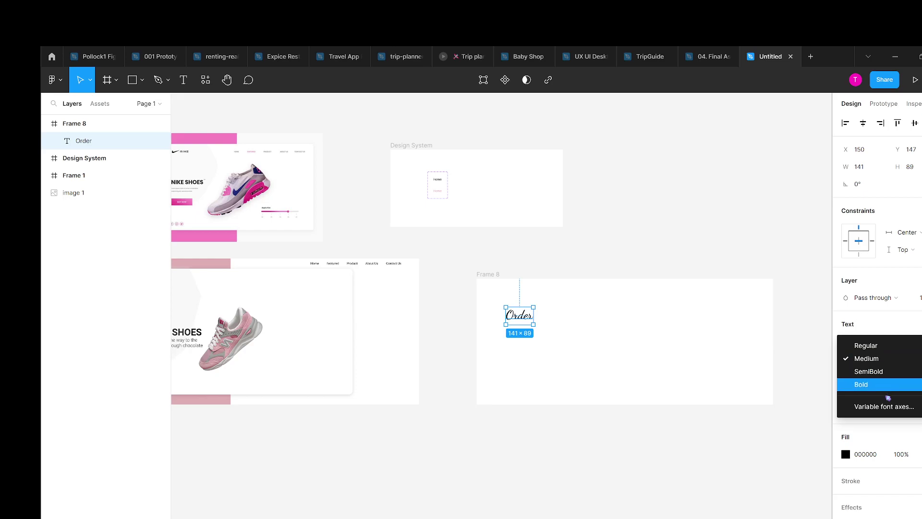
{"action": "left_click", "coordinate": [893, 321]}
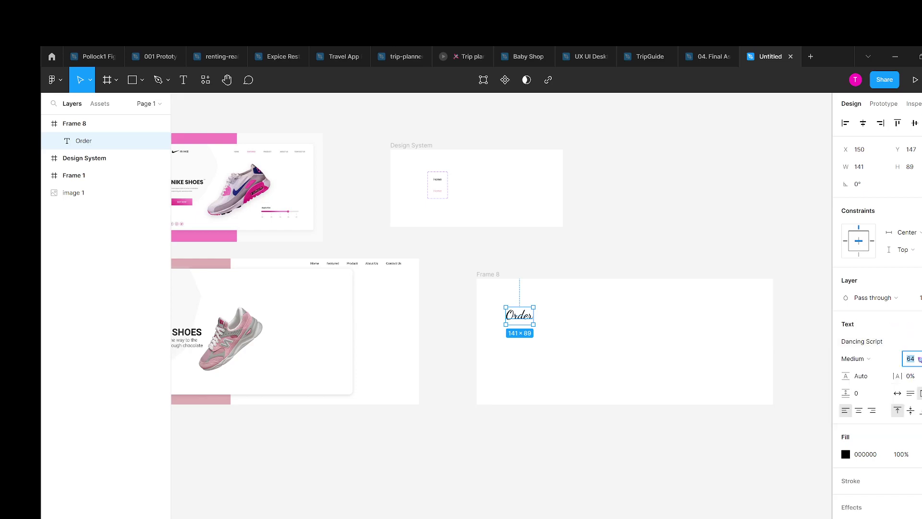
{"action": "left_click", "coordinate": [505, 337]}
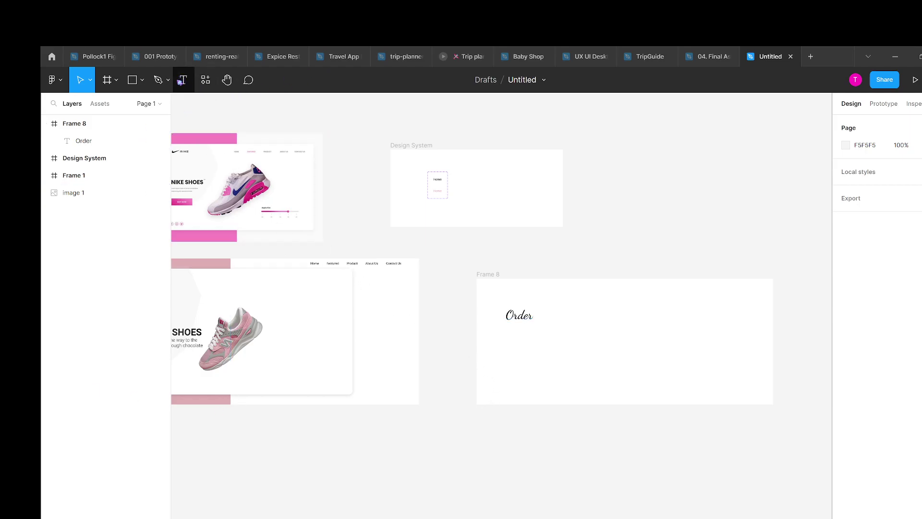
Step: Draw three grey 453 × 81 bars under Order and round their corners to 15
{"action": "left_click", "coordinate": [142, 81]}
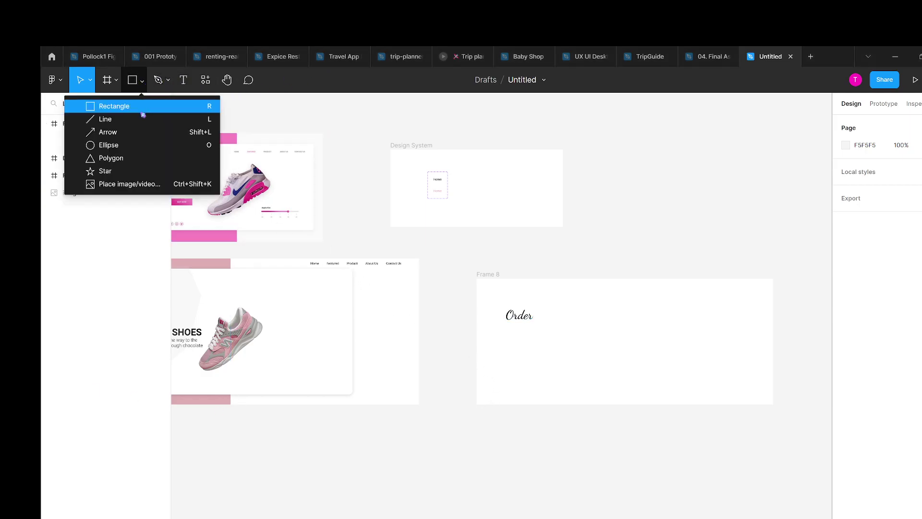
{"action": "left_click", "coordinate": [142, 111]}
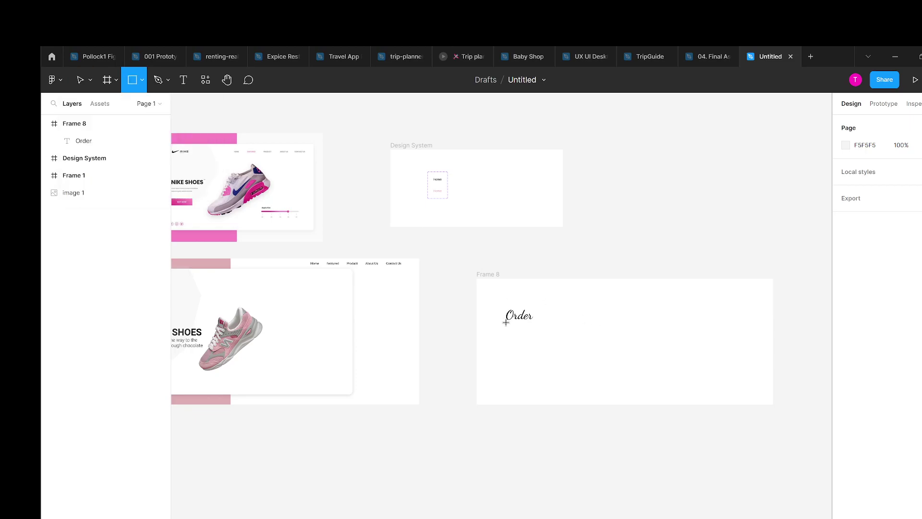
{"action": "mouse_move", "coordinate": [507, 321]}
{"action": "left_mouse_down"}
{"action": "mouse_move", "coordinate": [595, 338]}
{"action": "mouse_move", "coordinate": [576, 338]}
{"action": "mouse_move", "coordinate": [579, 378]}
{"action": "left_mouse_up"}
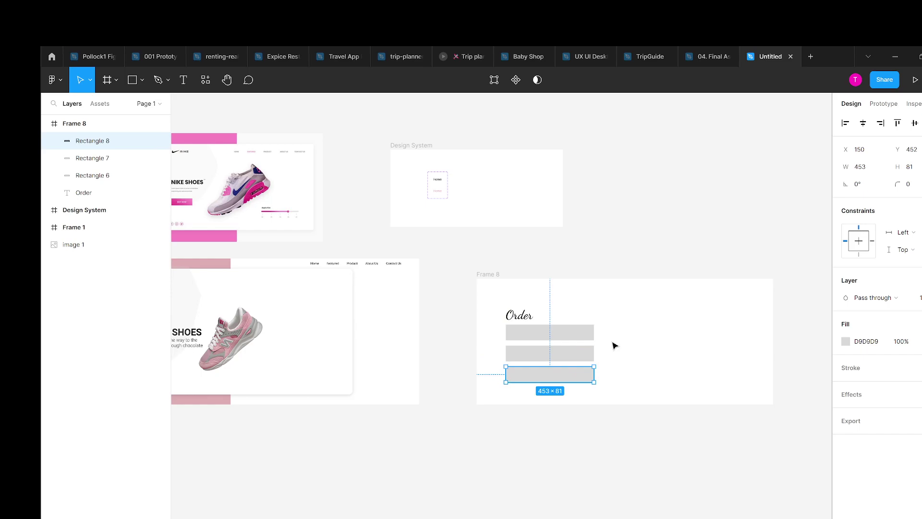
{"action": "left_click", "coordinate": [539, 332], "text": "shift"}
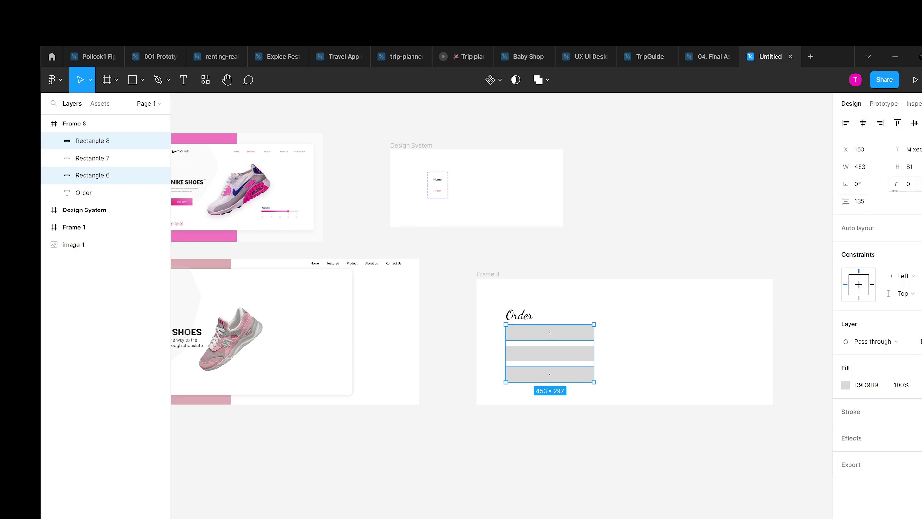
{"action": "left_click", "coordinate": [914, 186]}
{"action": "type", "text": "15"}
{"action": "key", "text": "Return"}
{"action": "left_click", "coordinate": [702, 351]}
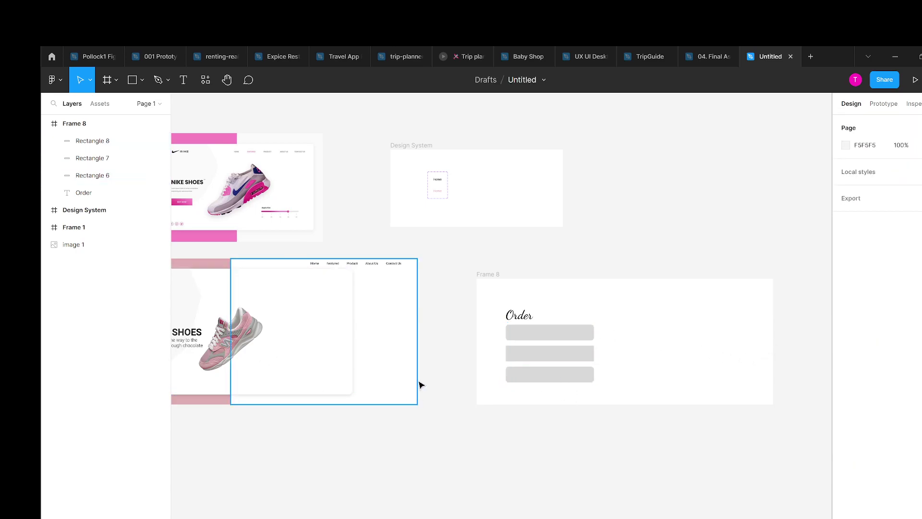
Step: Group the hero's By Now text and Rectangle 4 into Group 1
{"action": "scroll", "coordinate": [335, 458], "scroll_direction": "left", "scroll_amount": 3}
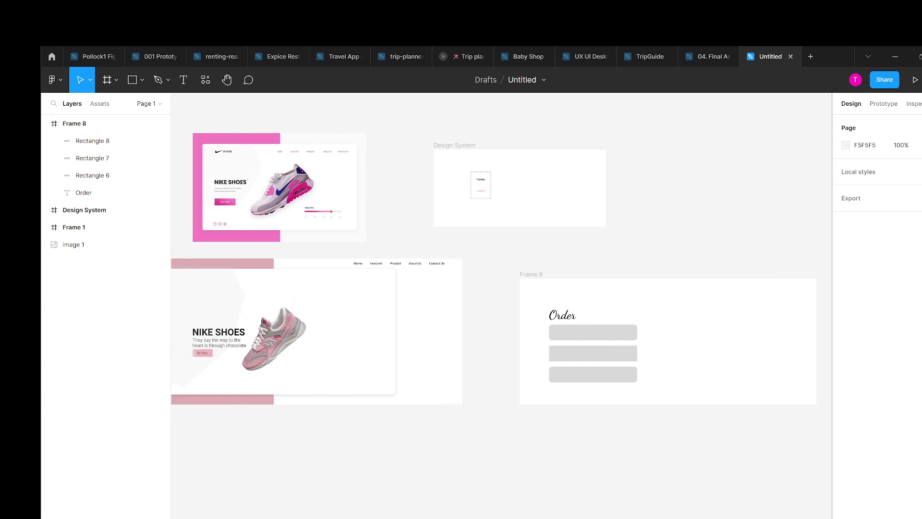
{"action": "left_click", "coordinate": [255, 372]}
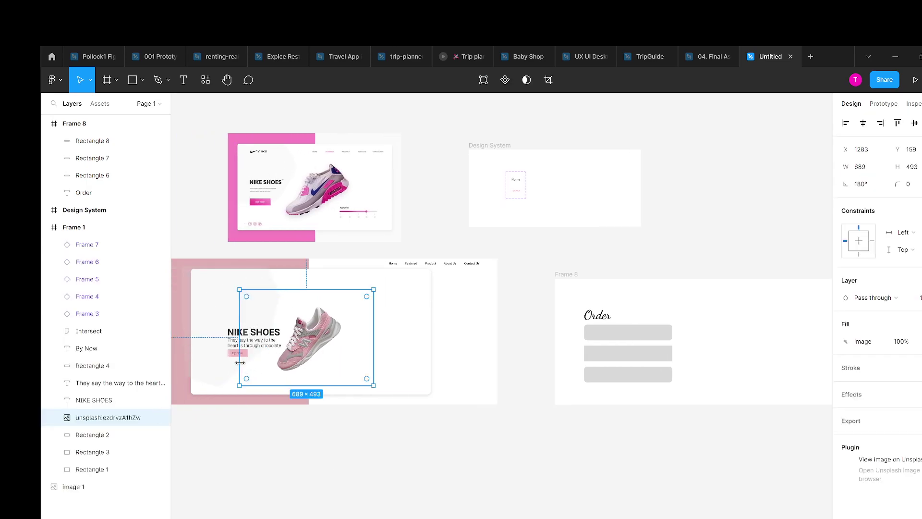
{"action": "left_click", "coordinate": [139, 331]}
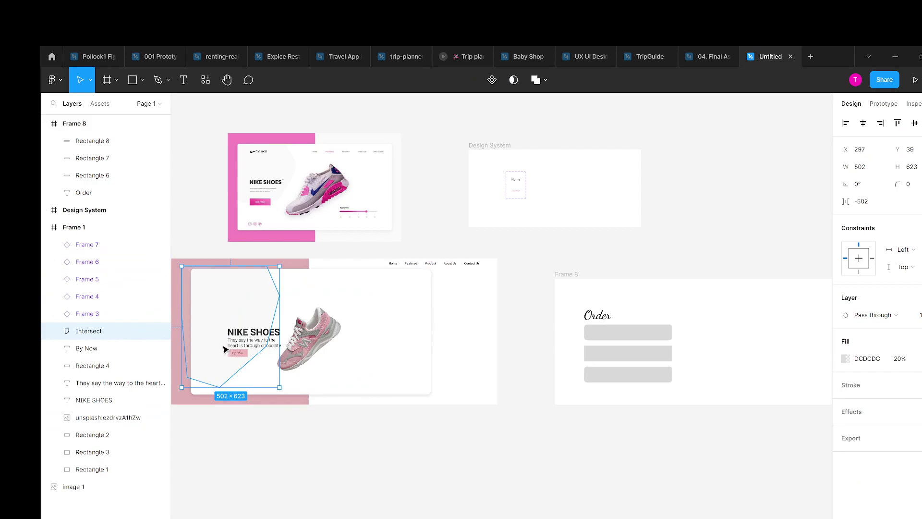
{"action": "left_click", "coordinate": [108, 353]}
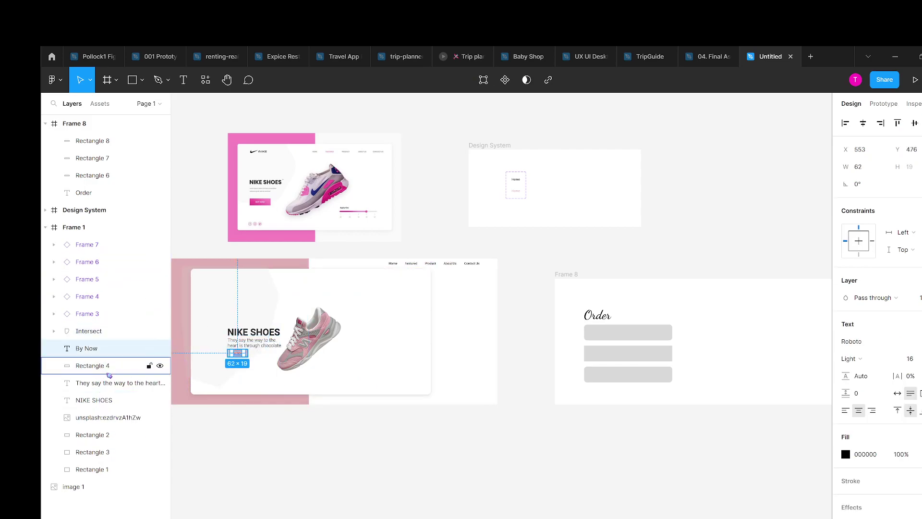
{"action": "left_click", "coordinate": [107, 370], "text": "shift"}
{"action": "mouse_move", "coordinate": [116, 348]}
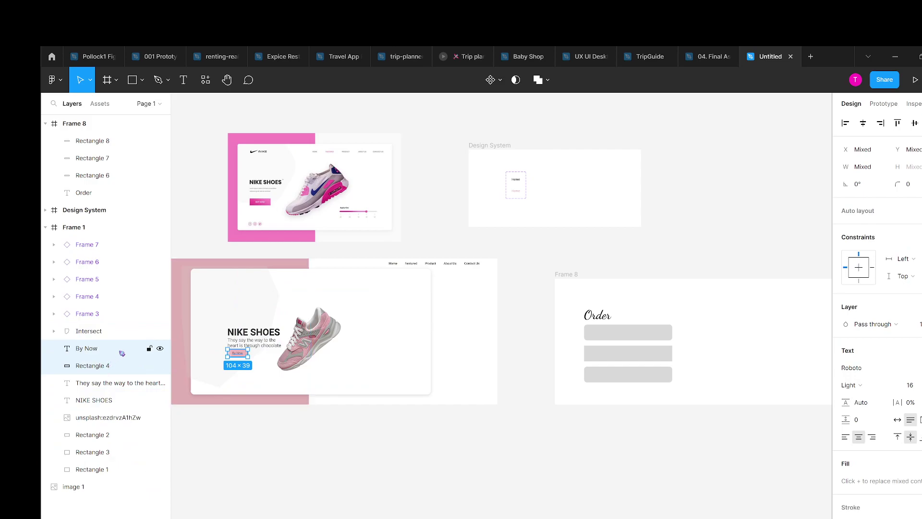
{"action": "key", "text": "ctrl+g"}
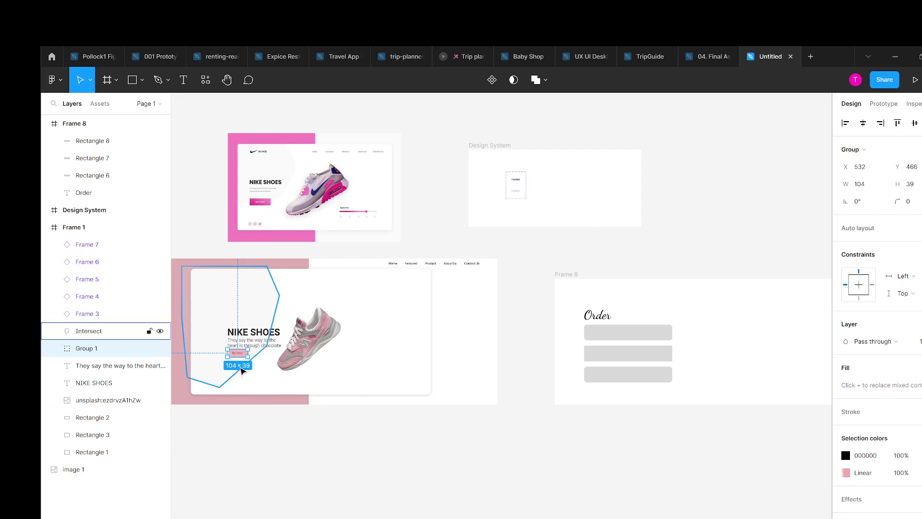
Step: Move the button group below the grey bars in Frame 8 and round its corners to 15
{"action": "left_click_drag", "start_coordinate": [245, 360], "coordinate": [616, 396]}
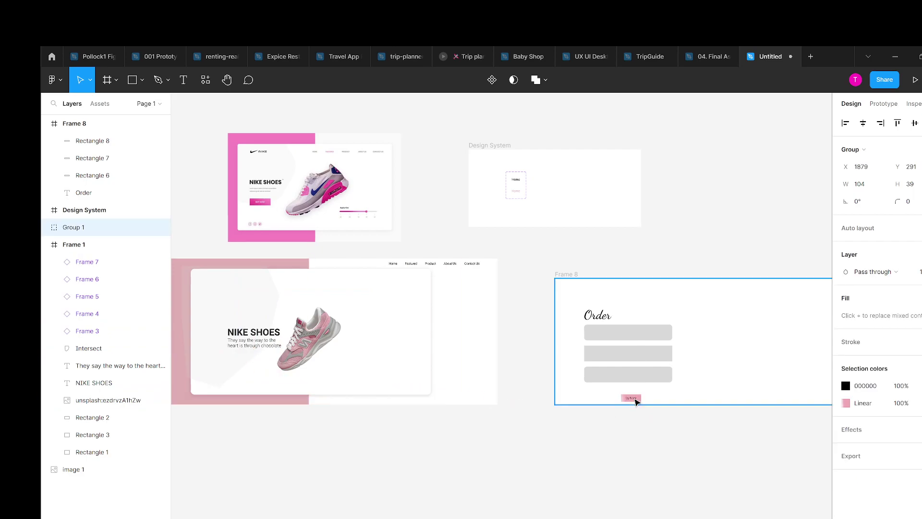
{"action": "left_click_drag", "start_coordinate": [612, 397], "coordinate": [599, 391]}
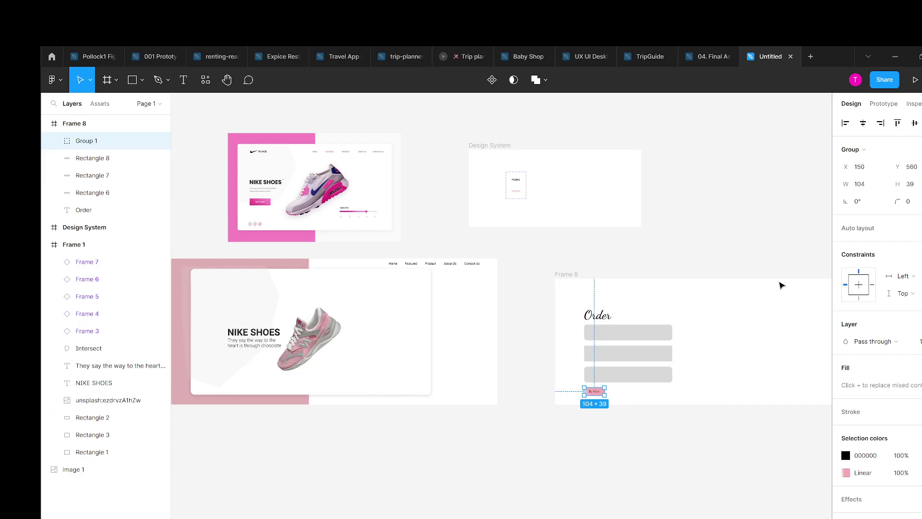
{"action": "left_click", "coordinate": [907, 201]}
{"action": "type", "text": "1"}
{"action": "type", "text": "5"}
{"action": "key", "text": "Return"}
{"action": "left_click", "coordinate": [774, 375]}
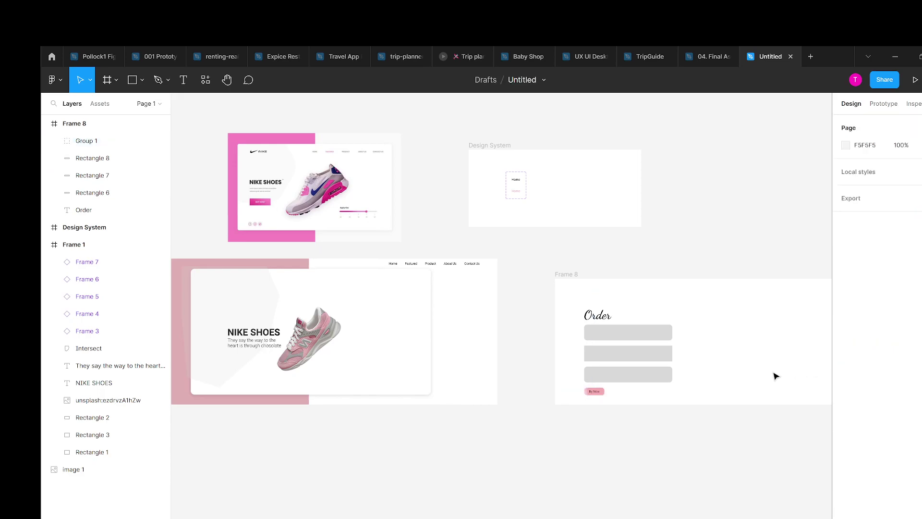
{"action": "left_click", "coordinate": [600, 392]}
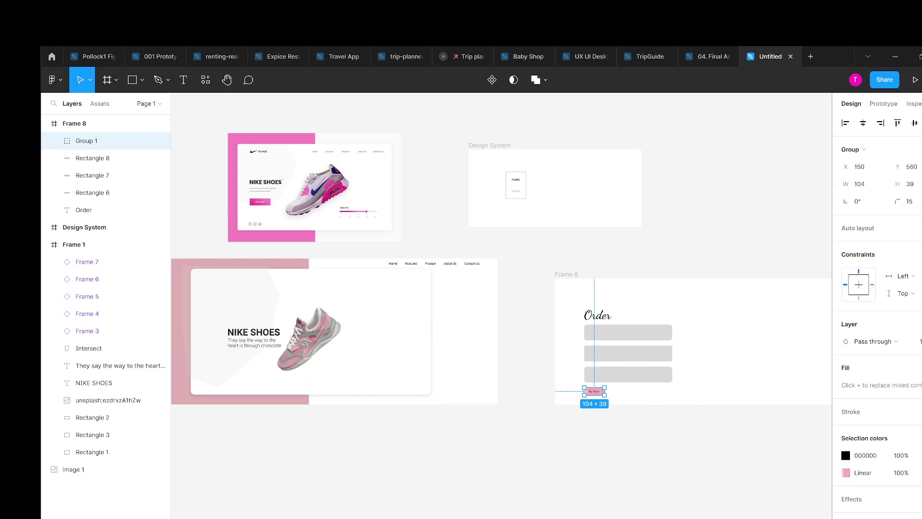
Step: Scale the By Now button up about 1.72x to roughly 179 × 67
{"action": "left_click", "coordinate": [89, 79]}
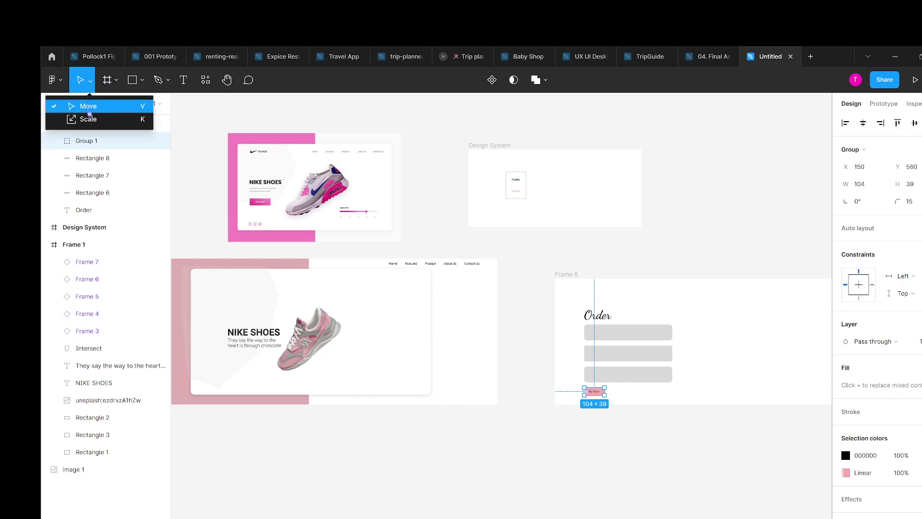
{"action": "left_click", "coordinate": [72, 117]}
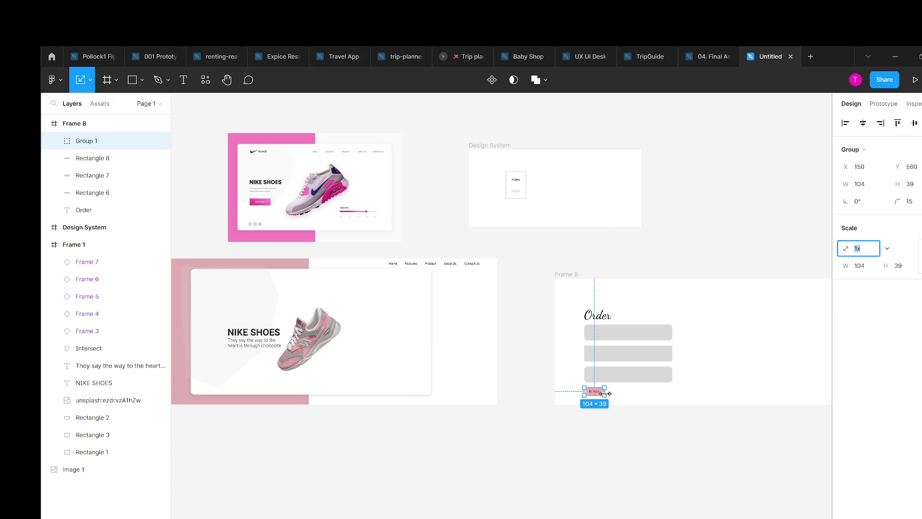
{"action": "mouse_move", "coordinate": [607, 394]}
{"action": "left_mouse_down"}
{"action": "mouse_move", "coordinate": [618, 400]}
{"action": "mouse_move", "coordinate": [620, 391]}
{"action": "left_mouse_up"}
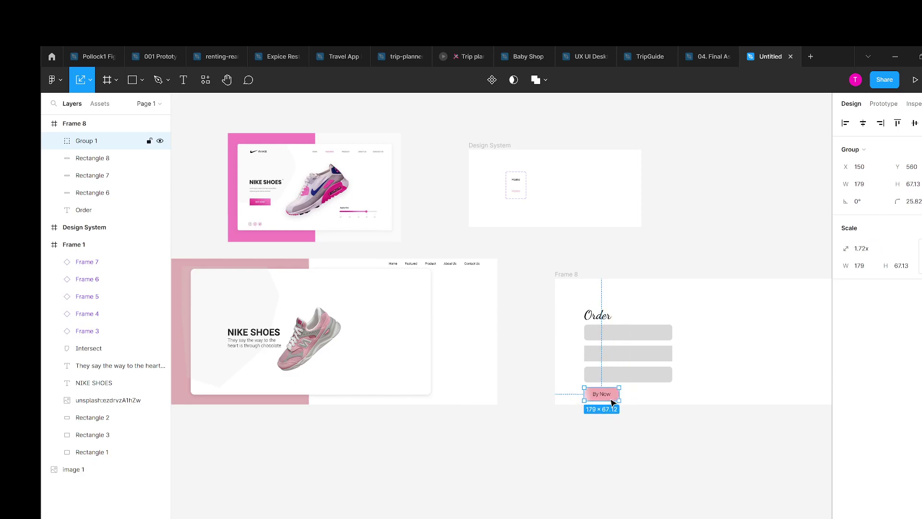
{"action": "left_click", "coordinate": [90, 80]}
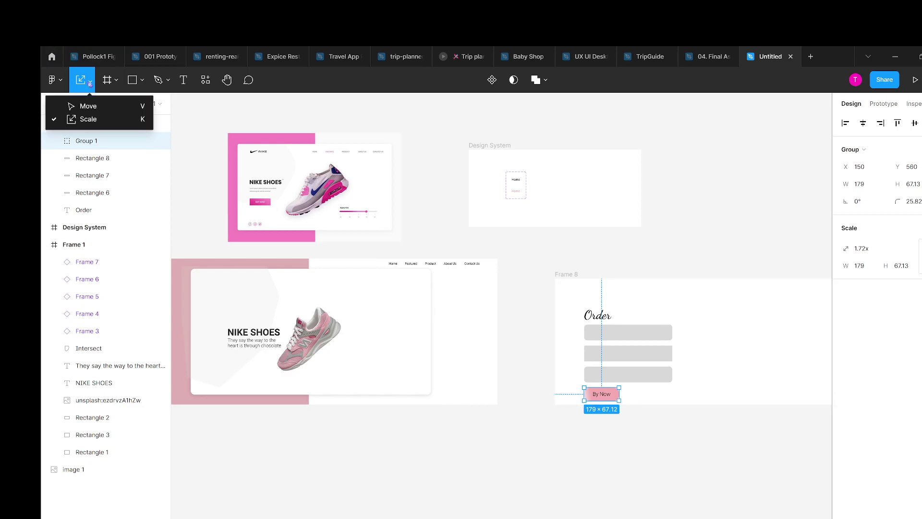
{"action": "left_click", "coordinate": [87, 106]}
{"action": "left_click", "coordinate": [741, 422]}
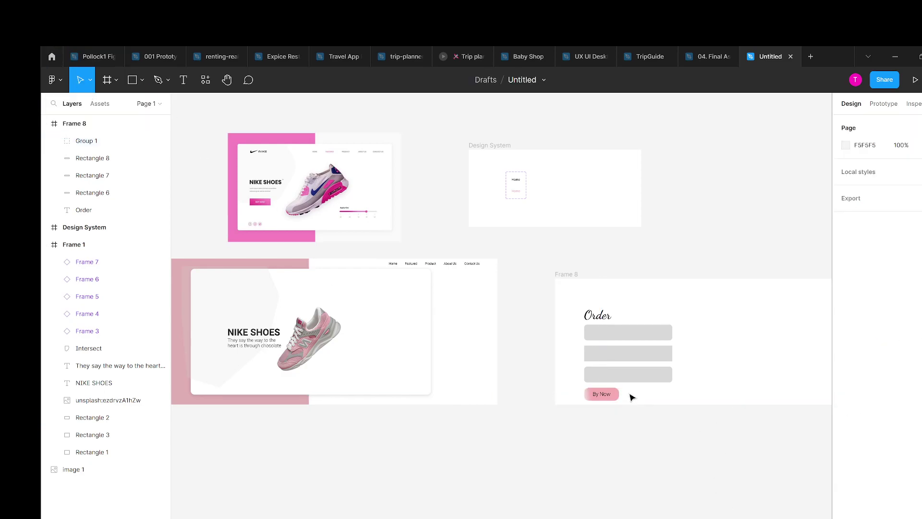
{"action": "left_click_drag", "start_coordinate": [610, 394], "coordinate": [613, 393]}
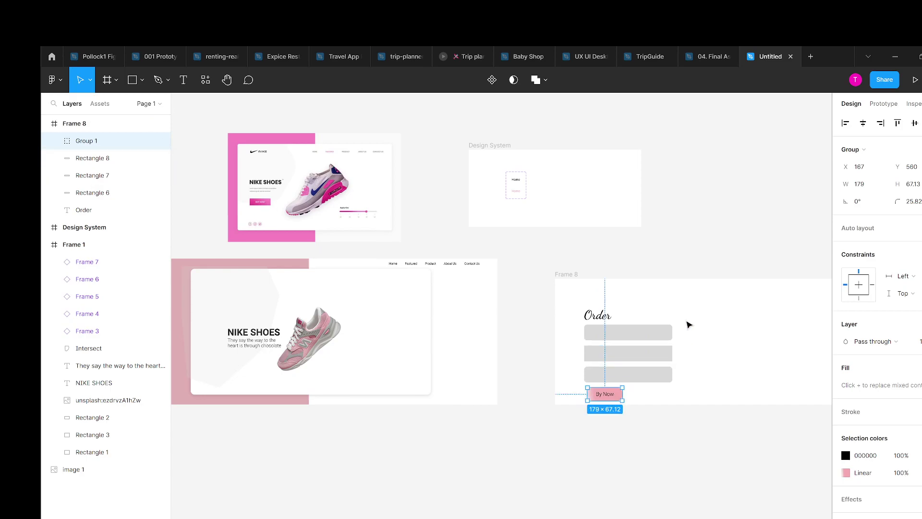
Step: Select the whole Order form and shift it up and left
{"action": "left_click_drag", "start_coordinate": [566, 295], "coordinate": [681, 416]}
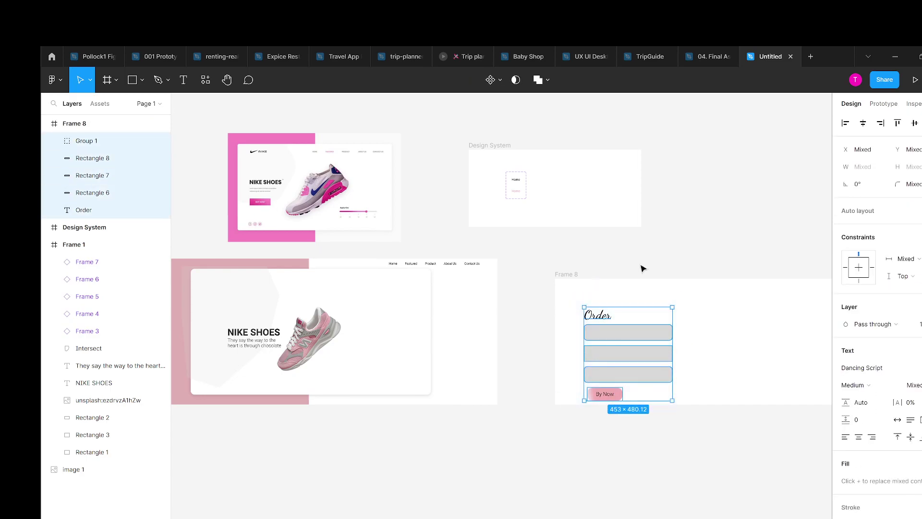
{"action": "left_click_drag", "start_coordinate": [639, 319], "coordinate": [631, 301]}
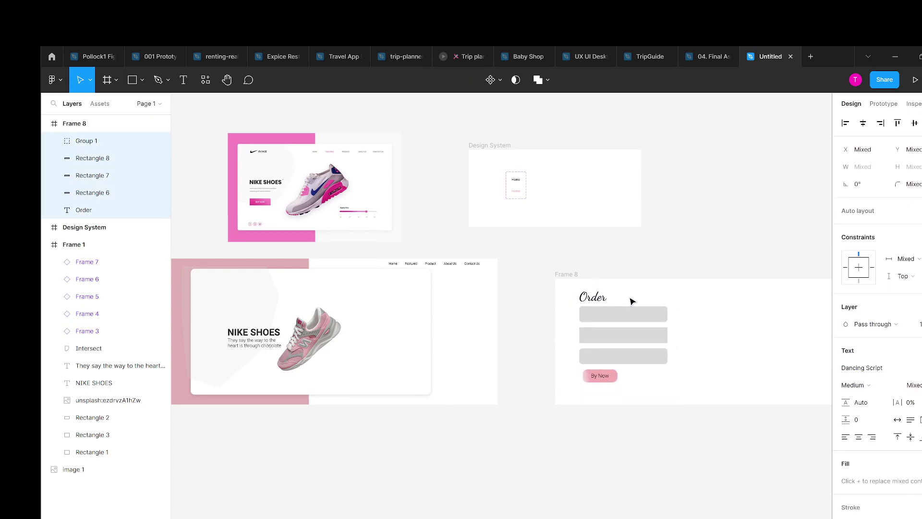
{"action": "left_click", "coordinate": [508, 352]}
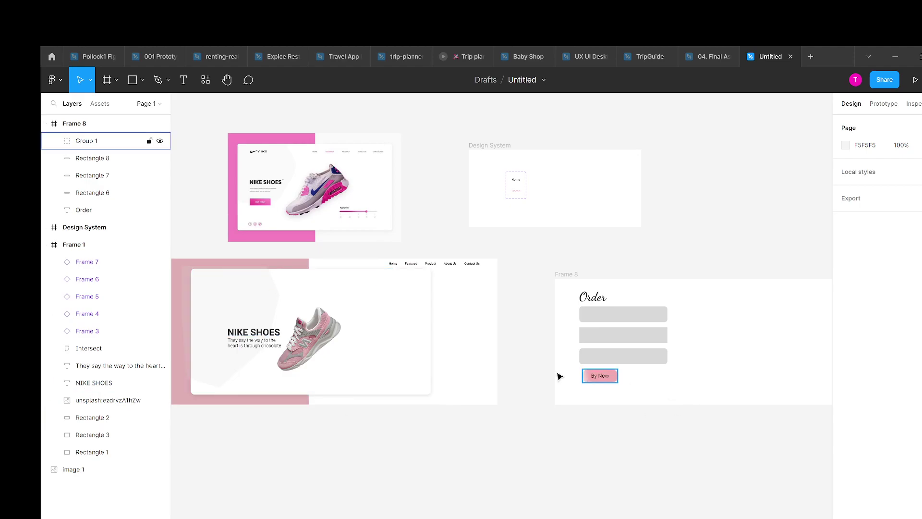
Step: Copy the By Now button into the hero frame just under the NIKE SHOES tagline
{"action": "left_click", "coordinate": [613, 381]}
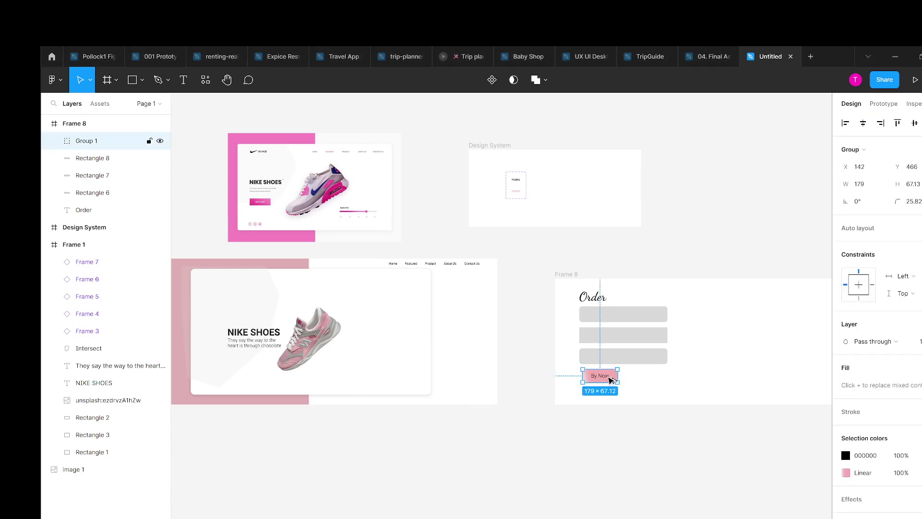
{"action": "left_click_drag", "start_coordinate": [613, 381], "coordinate": [253, 371]}
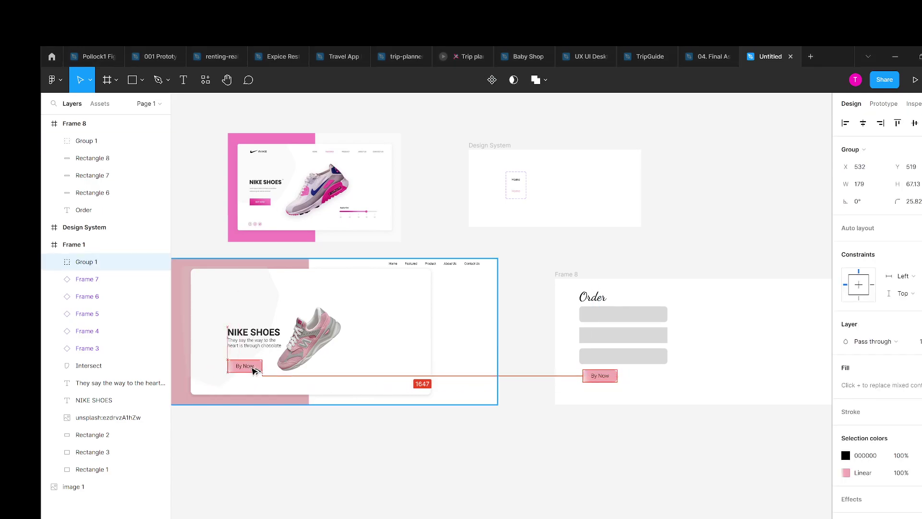
{"action": "left_click_drag", "start_coordinate": [251, 368], "coordinate": [252, 362]}
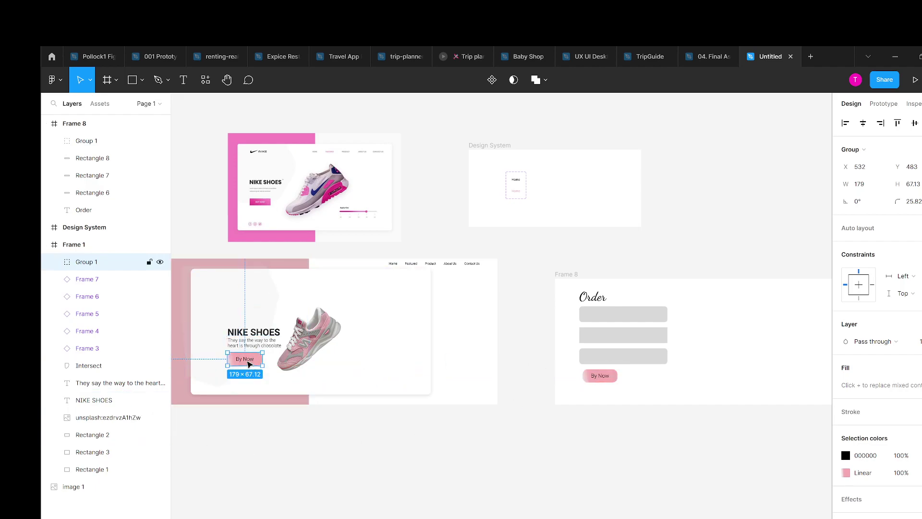
{"action": "left_click_drag", "start_coordinate": [249, 365], "coordinate": [249, 365]}
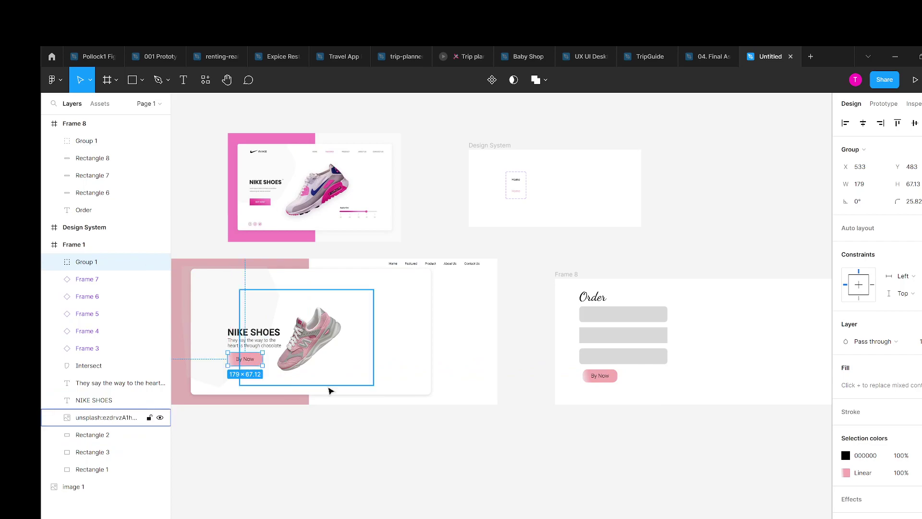
{"action": "left_click", "coordinate": [335, 434]}
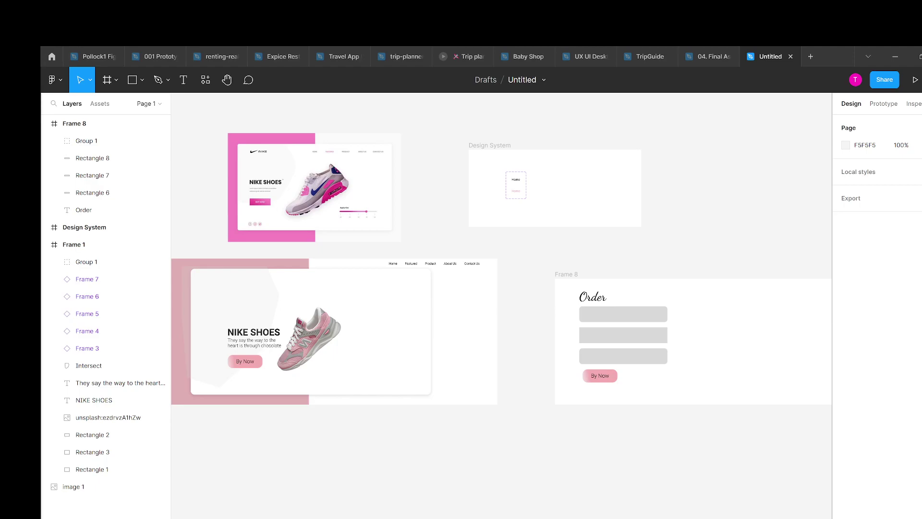
Step: Paste the sneaker pair image onto the canvas near Frame 8
{"action": "right_click", "coordinate": [746, 183]}
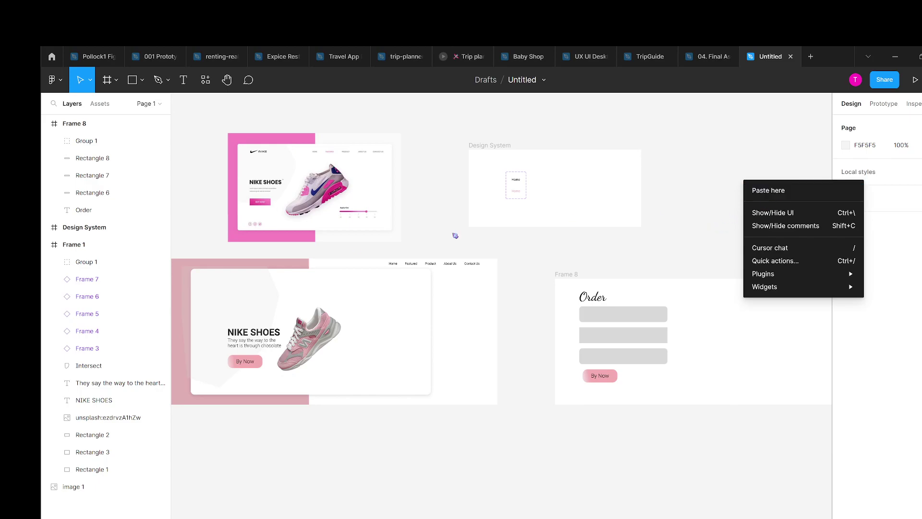
{"action": "left_click", "coordinate": [783, 190]}
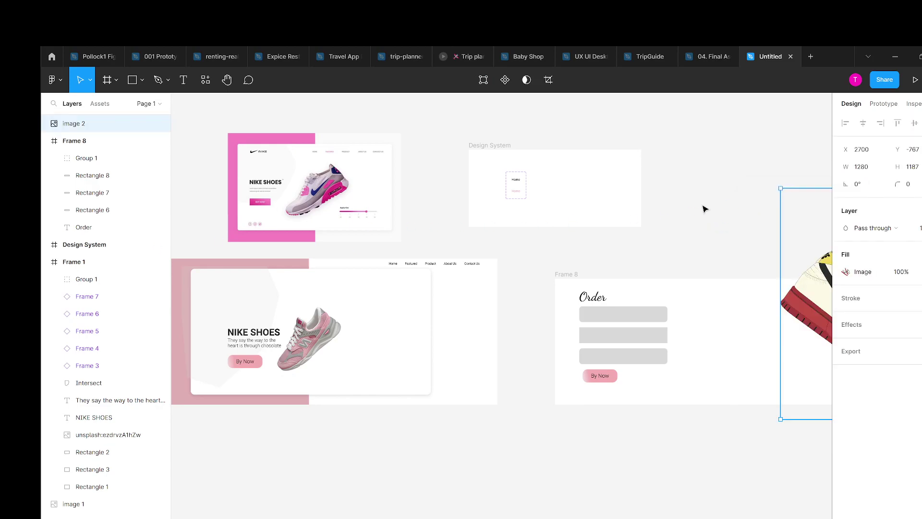
{"action": "mouse_move", "coordinate": [806, 231]}
{"action": "left_mouse_down"}
{"action": "mouse_move", "coordinate": [531, 165]}
{"action": "mouse_move", "coordinate": [725, 293]}
{"action": "left_mouse_up"}
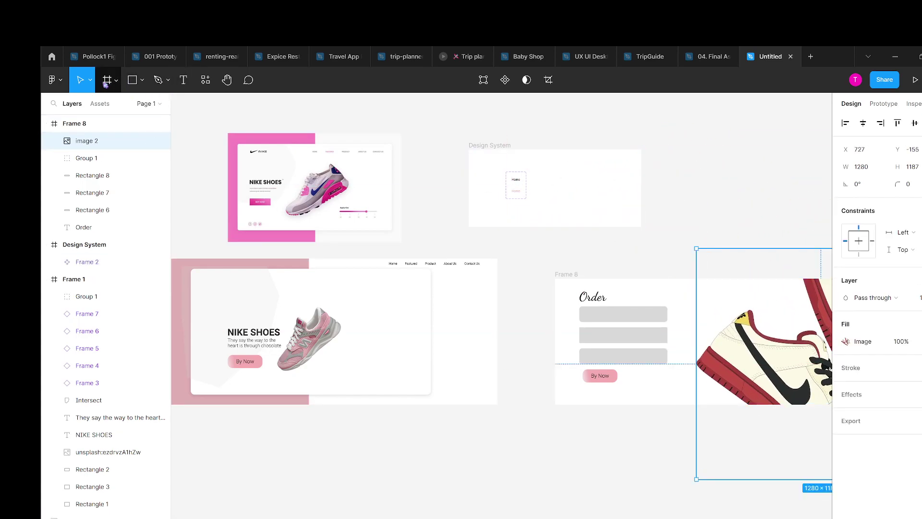
Step: Scale the sneaker image down to 0.46x (591 × 548) and place it beside the Order form
{"action": "left_click", "coordinate": [91, 81]}
{"action": "left_click", "coordinate": [103, 119]}
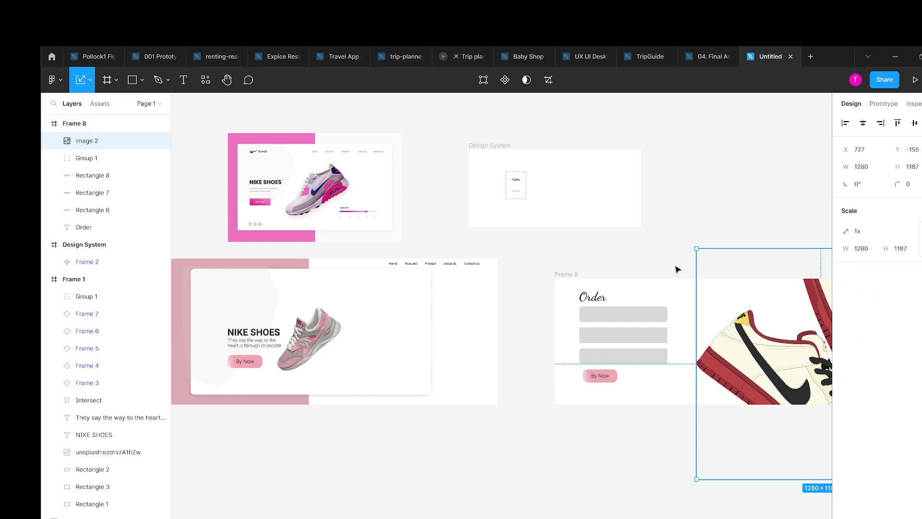
{"action": "left_click_drag", "start_coordinate": [693, 247], "coordinate": [632, 387]}
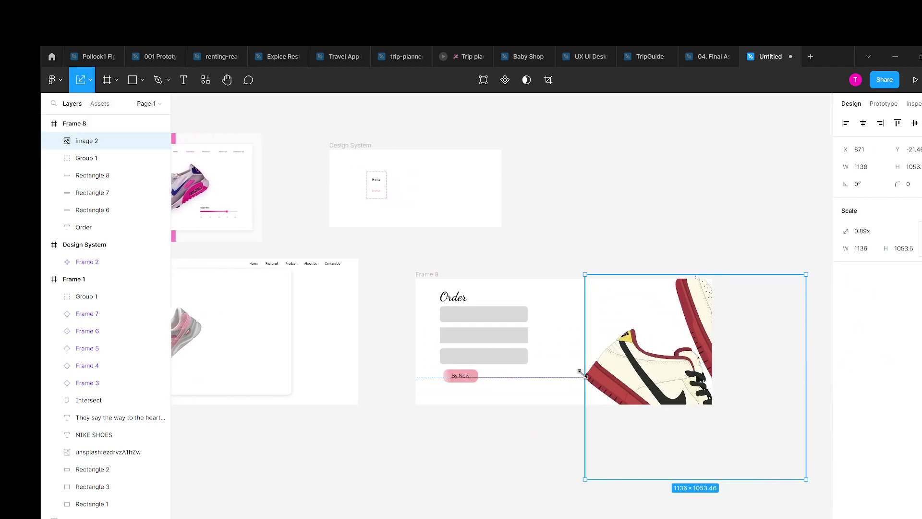
{"action": "left_click_drag", "start_coordinate": [632, 387], "coordinate": [685, 418]}
{"action": "mouse_move", "coordinate": [697, 423]}
{"action": "left_mouse_down"}
{"action": "mouse_move", "coordinate": [570, 315]}
{"action": "mouse_move", "coordinate": [599, 319]}
{"action": "mouse_move", "coordinate": [630, 341]}
{"action": "left_mouse_up"}
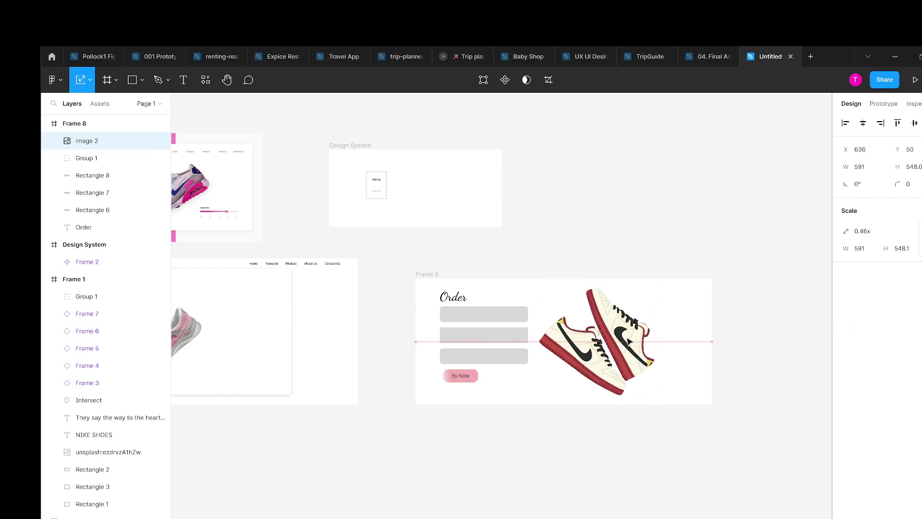
Step: Narrow Frame 8 from its right edge without scaling its contents
{"action": "left_click", "coordinate": [127, 125]}
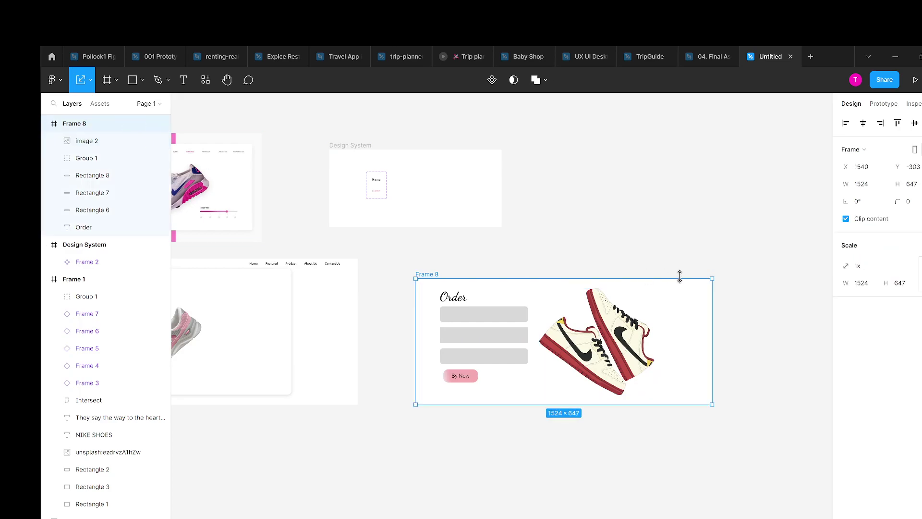
{"action": "left_click_drag", "start_coordinate": [712, 315], "coordinate": [691, 314]}
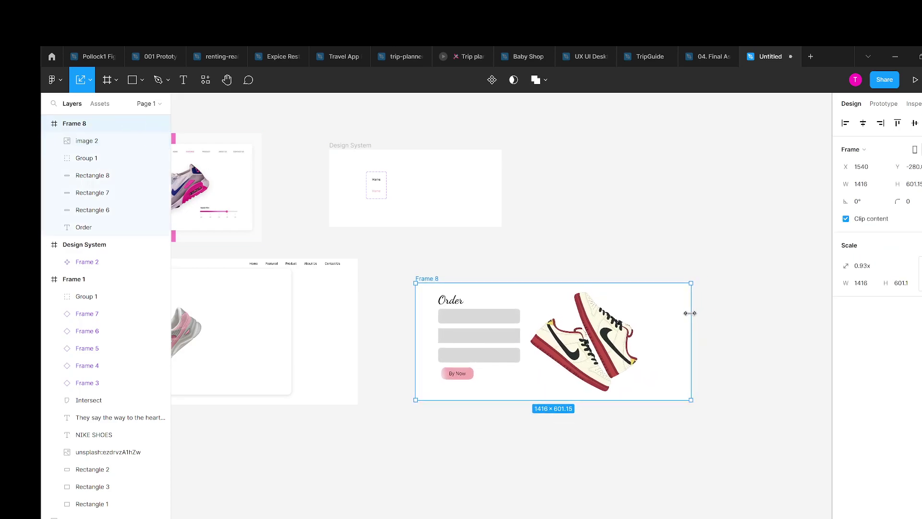
{"action": "left_click", "coordinate": [90, 80]}
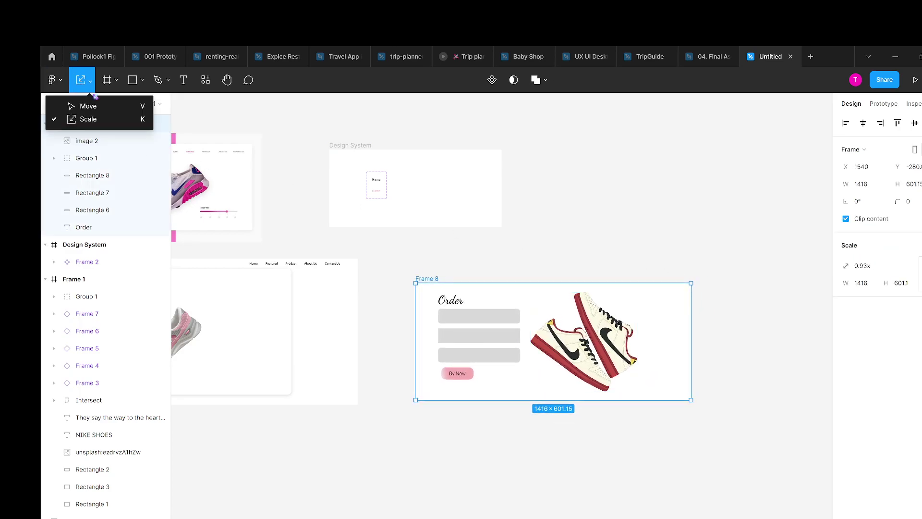
{"action": "left_click", "coordinate": [83, 103]}
{"action": "left_click_drag", "start_coordinate": [692, 323], "coordinate": [651, 323]}
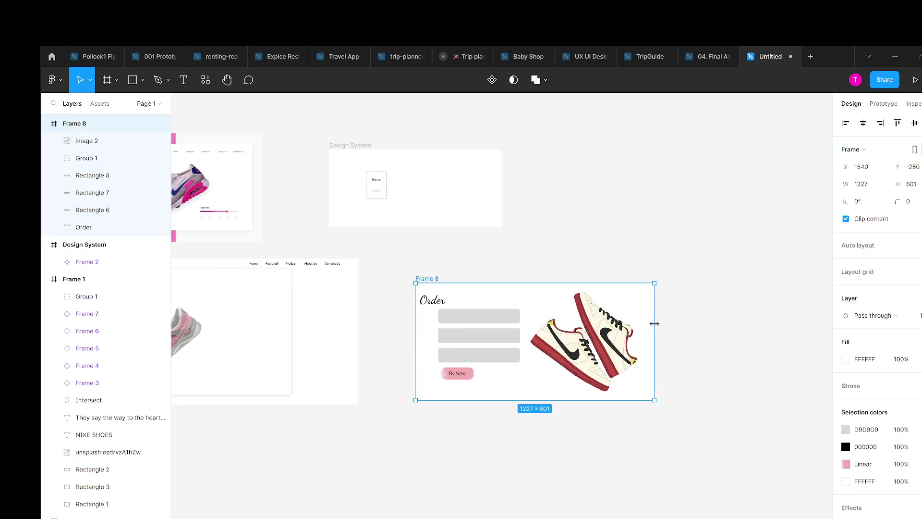
Step: Align the Order heading with the grey boxes and trim the sneaker image to 533 × 491
{"action": "left_click", "coordinate": [437, 306]}
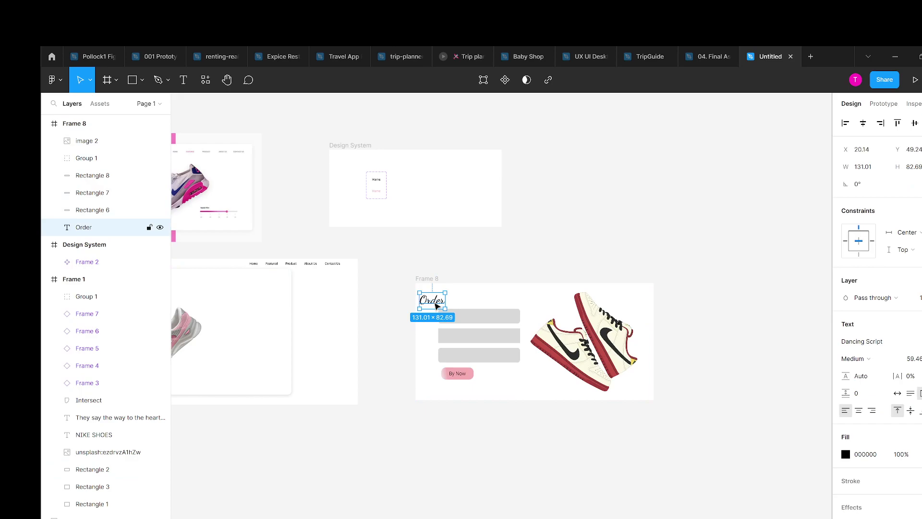
{"action": "left_click_drag", "start_coordinate": [437, 306], "coordinate": [458, 303]}
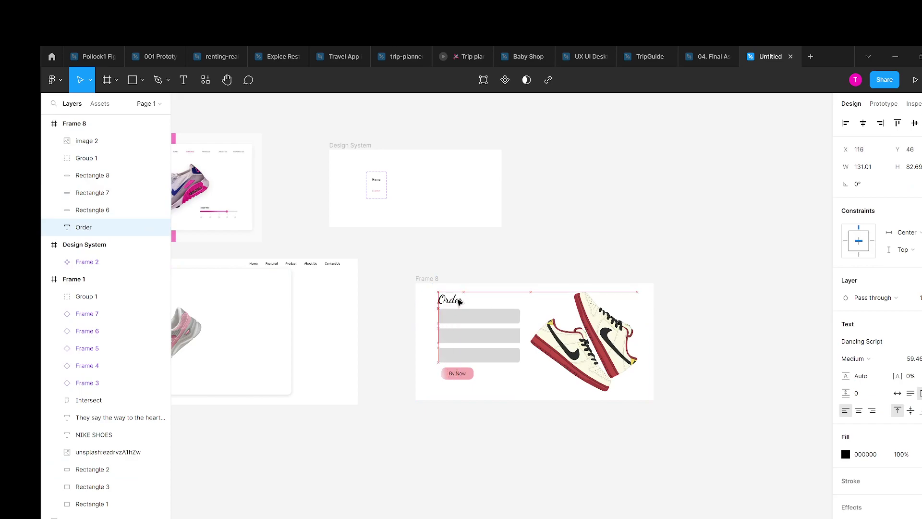
{"action": "left_click_drag", "start_coordinate": [458, 303], "coordinate": [459, 302]}
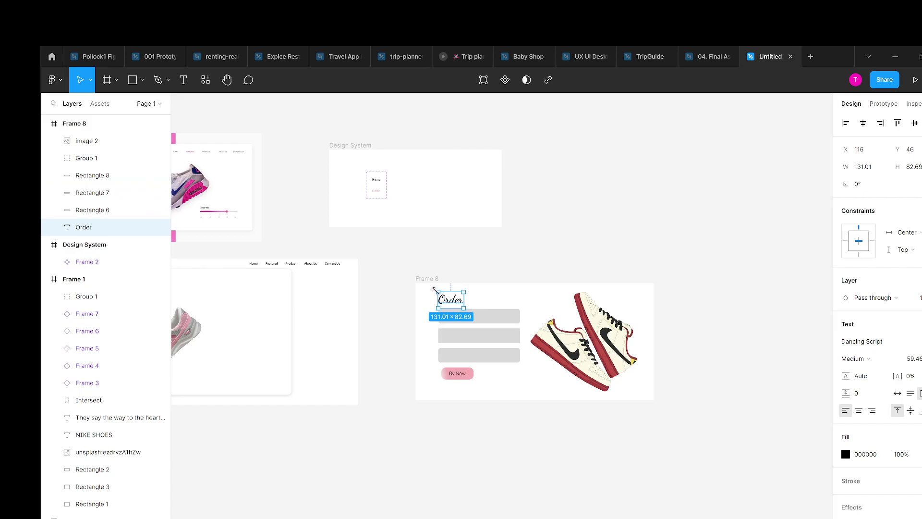
{"action": "left_click", "coordinate": [626, 313]}
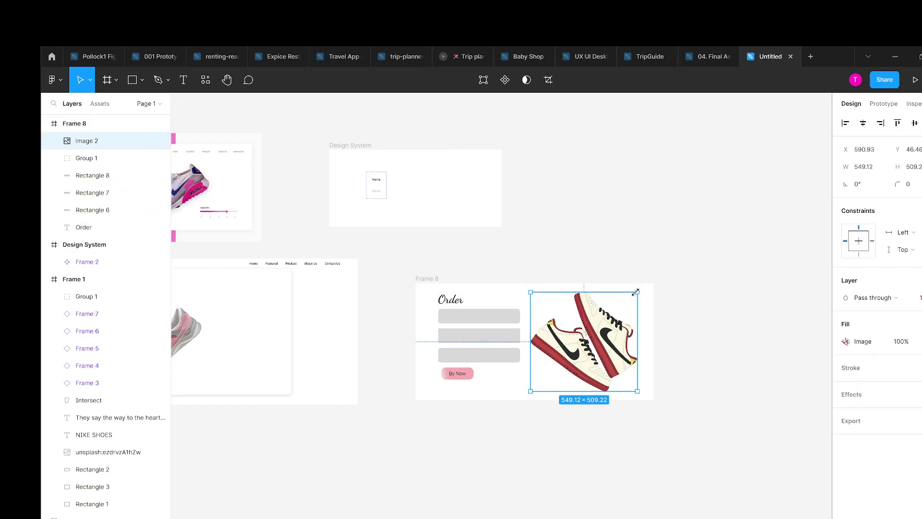
{"action": "left_click_drag", "start_coordinate": [636, 292], "coordinate": [634, 294]}
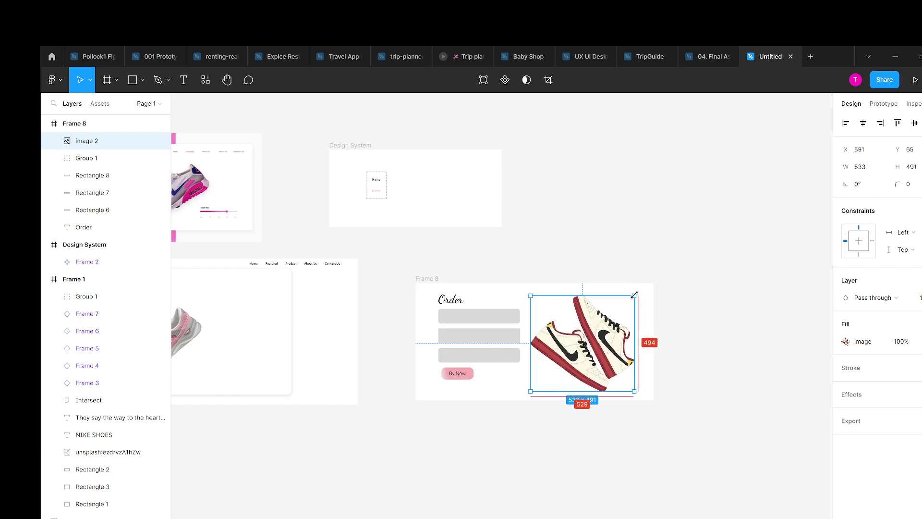
{"action": "left_click", "coordinate": [725, 267]}
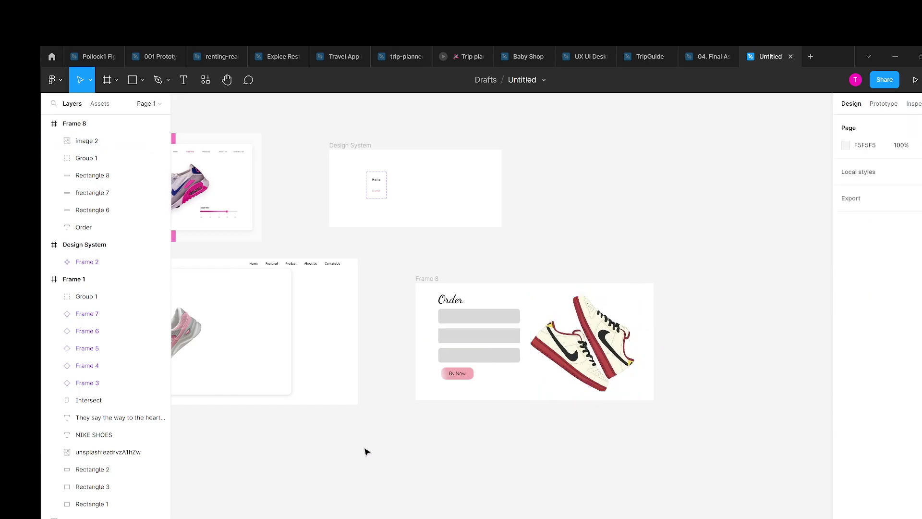
Step: Round the corners of Rectangle 7, the middle grey bar, to 15
{"action": "left_click", "coordinate": [488, 331]}
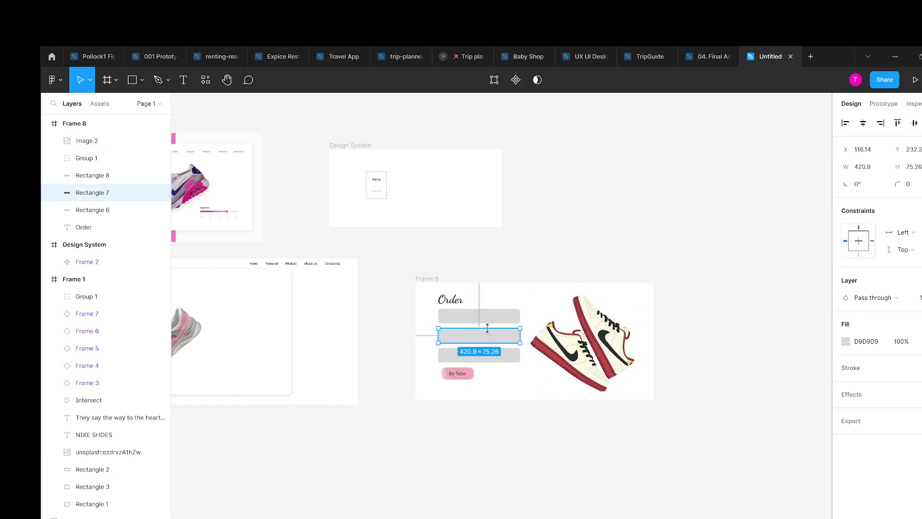
{"action": "left_click", "coordinate": [910, 185]}
{"action": "type", "text": "5"}
{"action": "key", "text": "Return"}
{"action": "left_click", "coordinate": [711, 425]}
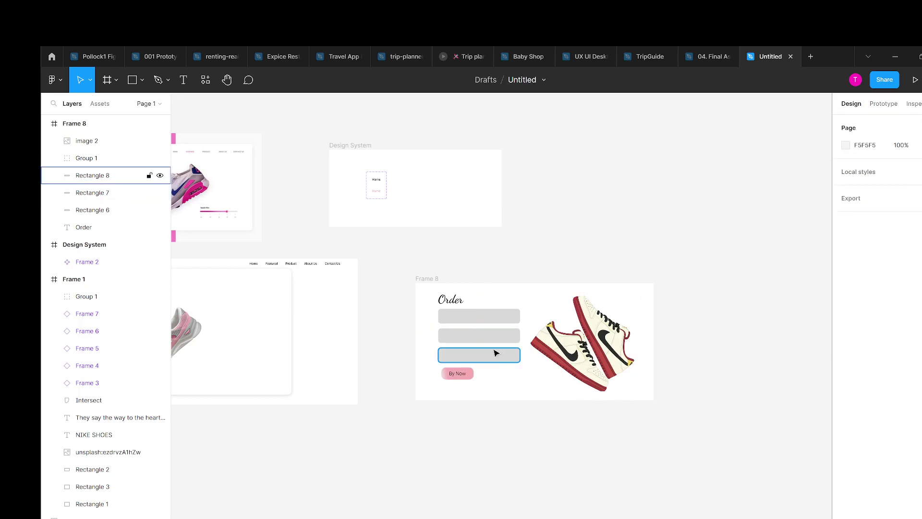
{"action": "scroll", "coordinate": [543, 376], "scroll_direction": "left", "scroll_amount": 3}
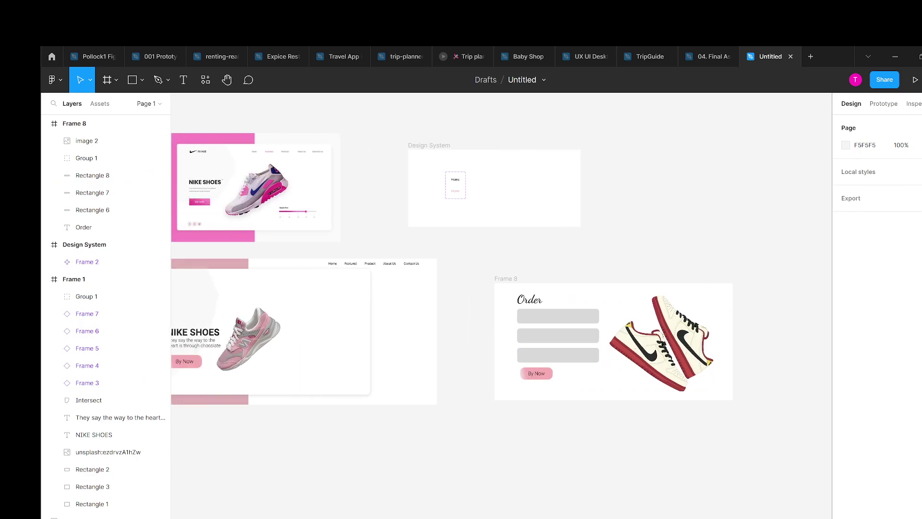
{"action": "scroll", "coordinate": [543, 376], "scroll_direction": "left", "scroll_amount": 2}
{"action": "scroll", "coordinate": [543, 376], "scroll_direction": "left", "scroll_amount": 1}
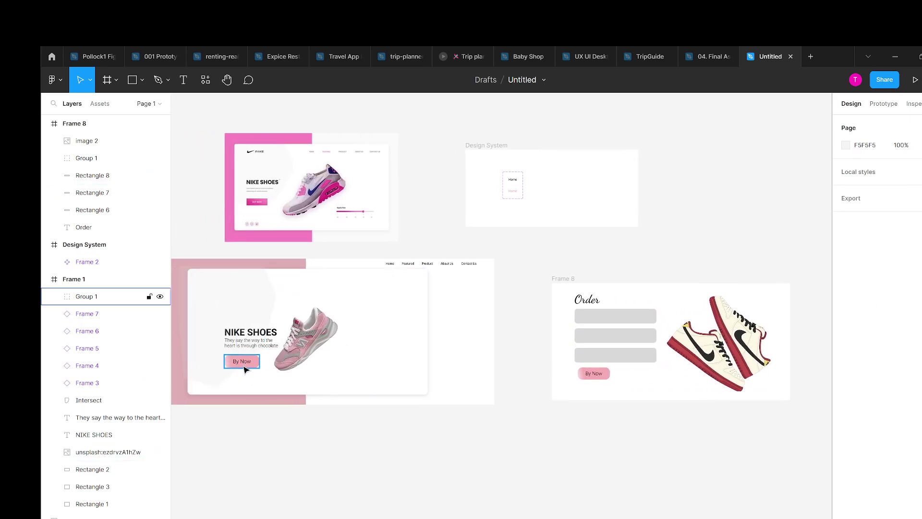
Step: Link the hero's By Now button to Frame 8 with an On click, Open overlay interaction
{"action": "left_click", "coordinate": [870, 108]}
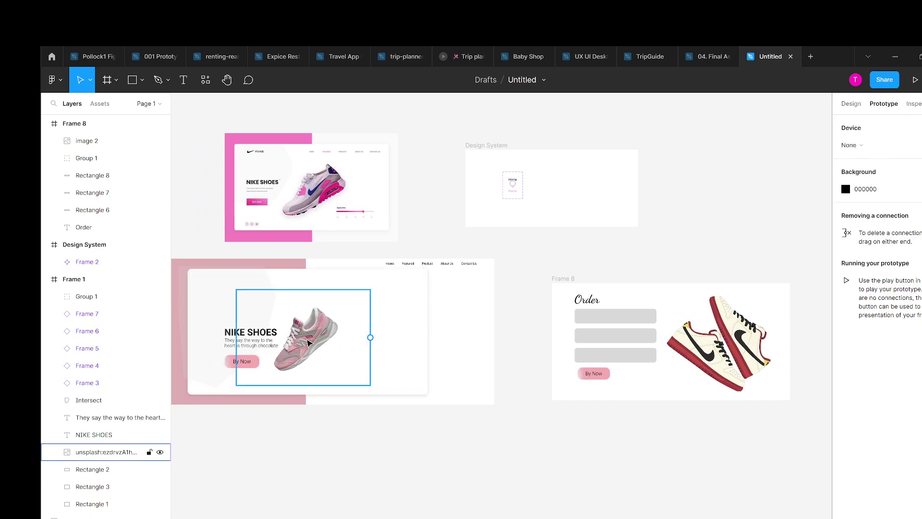
{"action": "mouse_move", "coordinate": [245, 357]}
{"action": "left_mouse_down"}
{"action": "mouse_move", "coordinate": [752, 430]}
{"action": "mouse_move", "coordinate": [669, 369]}
{"action": "left_mouse_up"}
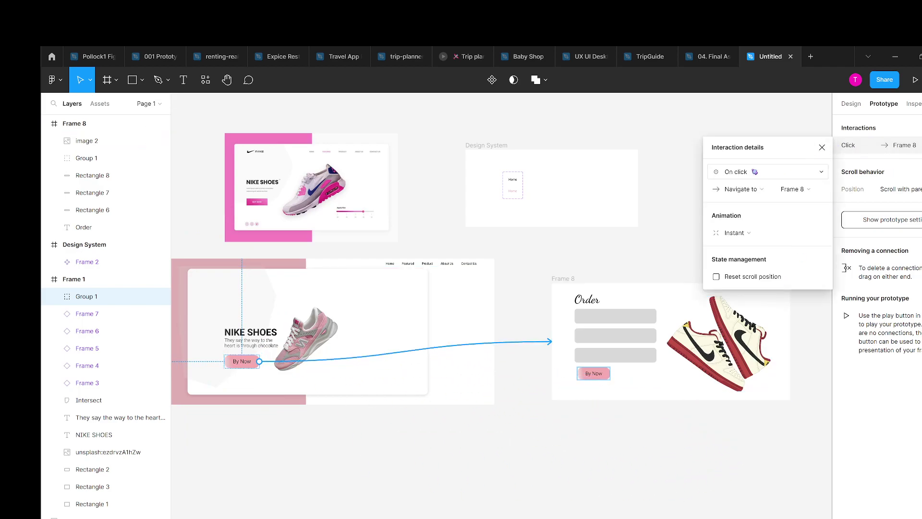
{"action": "left_click", "coordinate": [740, 170]}
{"action": "left_click", "coordinate": [755, 172]}
{"action": "left_click", "coordinate": [763, 189]}
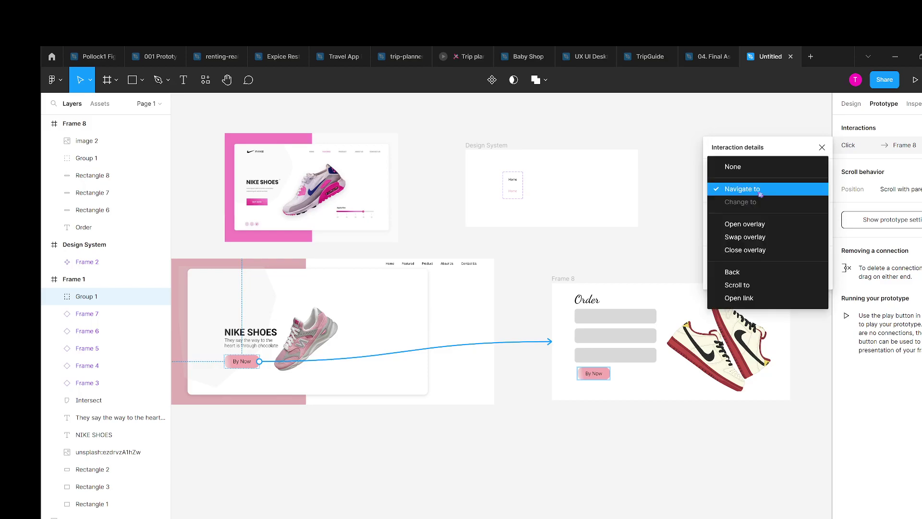
{"action": "left_click", "coordinate": [768, 225]}
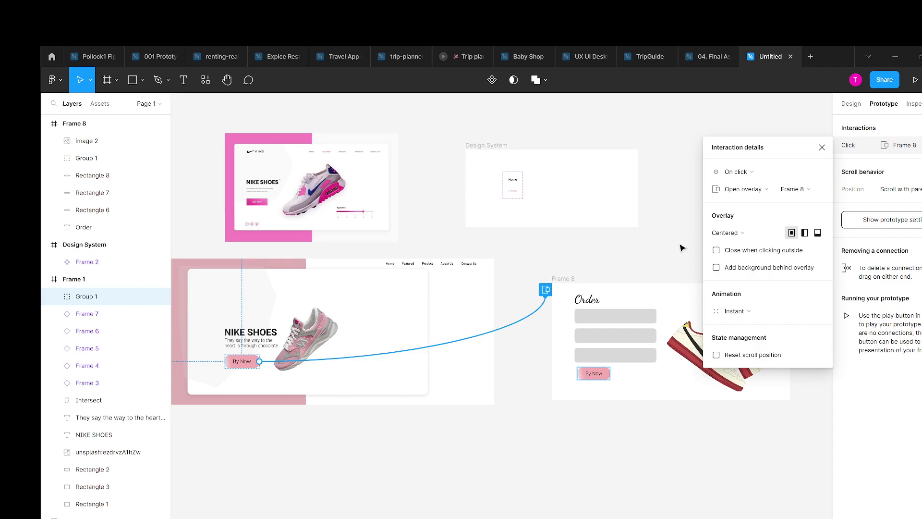
{"action": "left_click", "coordinate": [564, 279]}
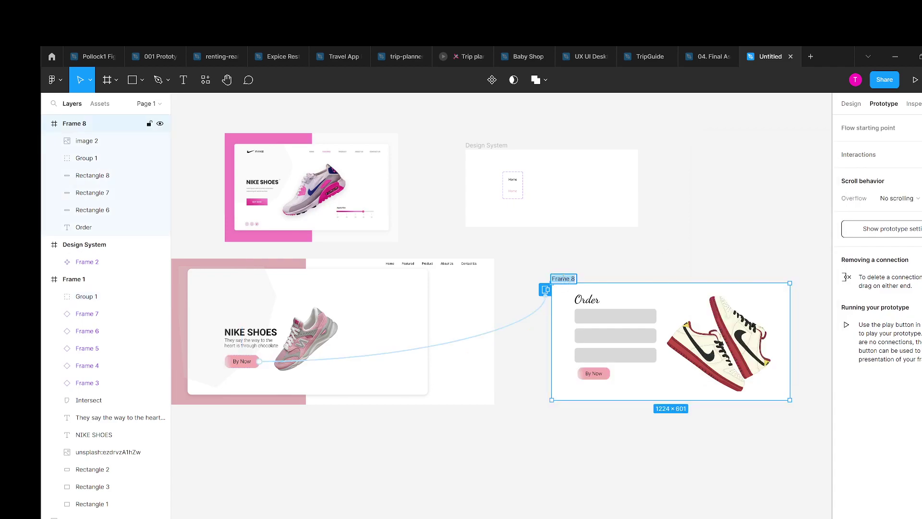
Step: Rename Frame 8 to 'Popup'
{"action": "type", "text": "O"}
{"action": "key", "text": "BackSpace"}
{"action": "type", "text": "Popu"}
{"action": "type", "text": "p"}
{"action": "key", "text": "Return"}
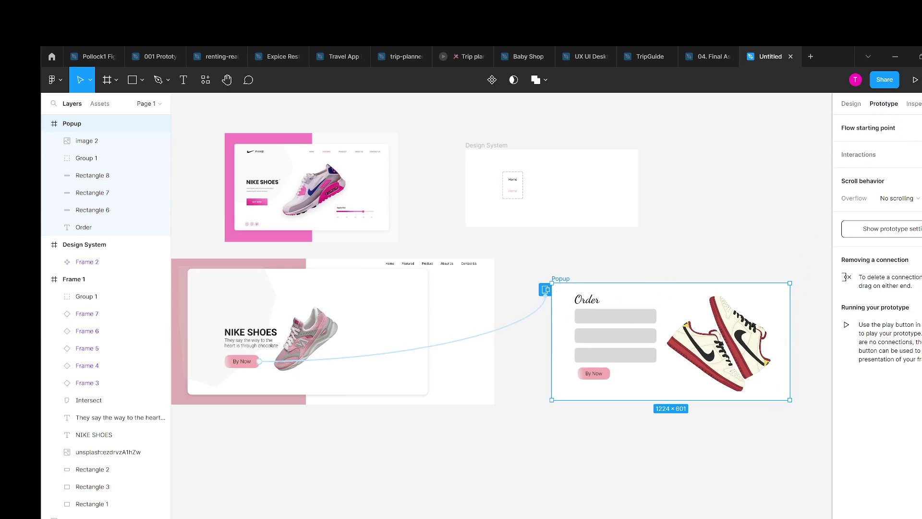
Step: Add a flow starting point to Popup, then remove all prototype interactions from the page
{"action": "left_click", "coordinate": [918, 128]}
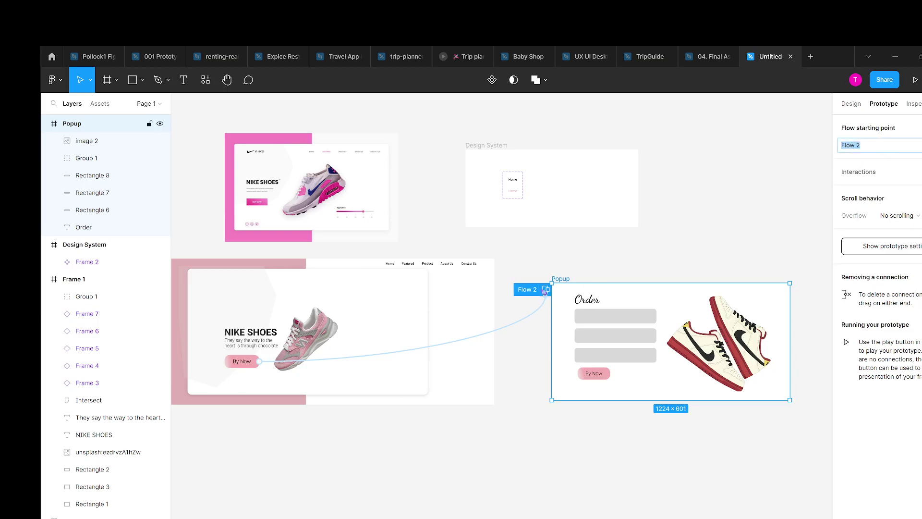
{"action": "right_click", "coordinate": [537, 290]}
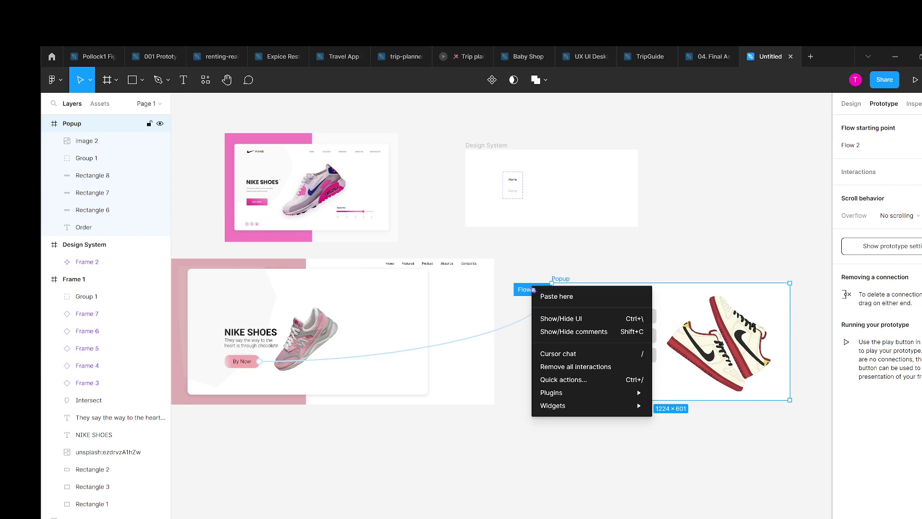
{"action": "left_click", "coordinate": [572, 367]}
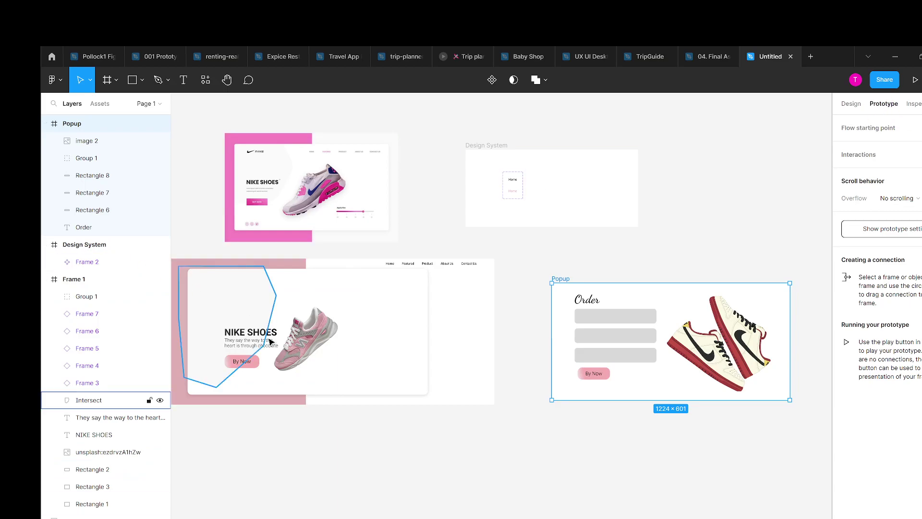
Step: Connect By Now to Popup as an Open overlay interaction positioned at the top left
{"action": "left_click", "coordinate": [243, 361]}
{"action": "left_click_drag", "start_coordinate": [259, 361], "coordinate": [578, 354]}
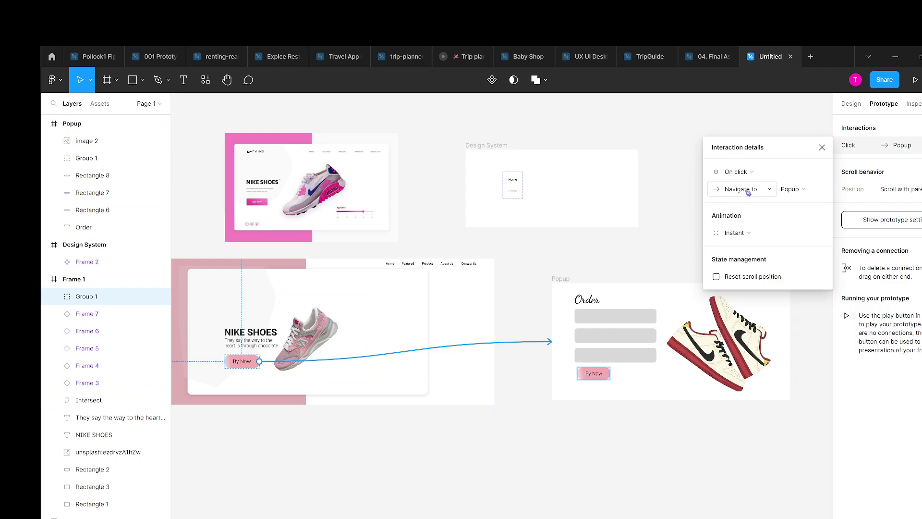
{"action": "left_click", "coordinate": [748, 192]}
{"action": "left_click", "coordinate": [769, 229]}
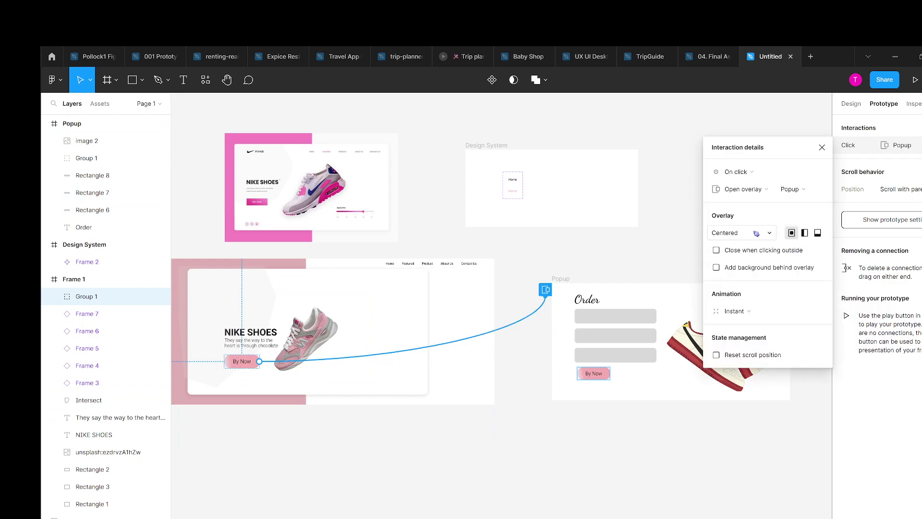
{"action": "left_click", "coordinate": [756, 234]}
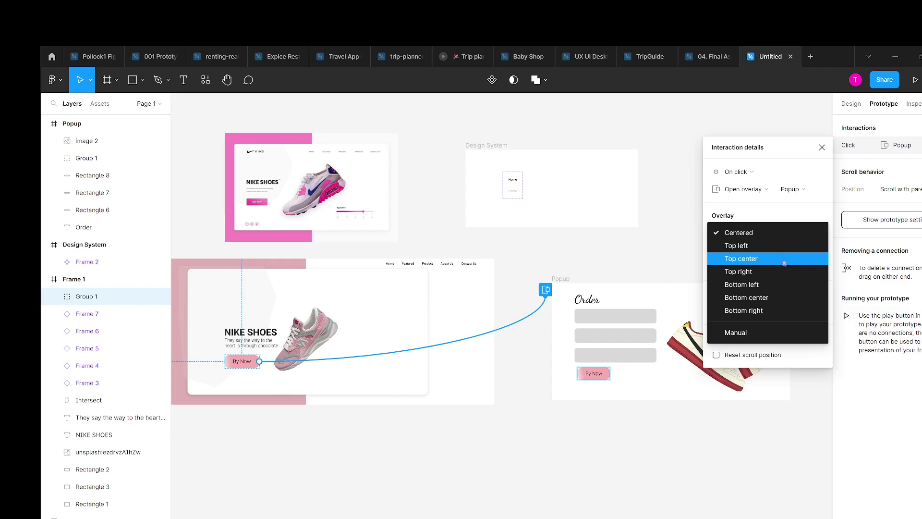
{"action": "left_click", "coordinate": [766, 214]}
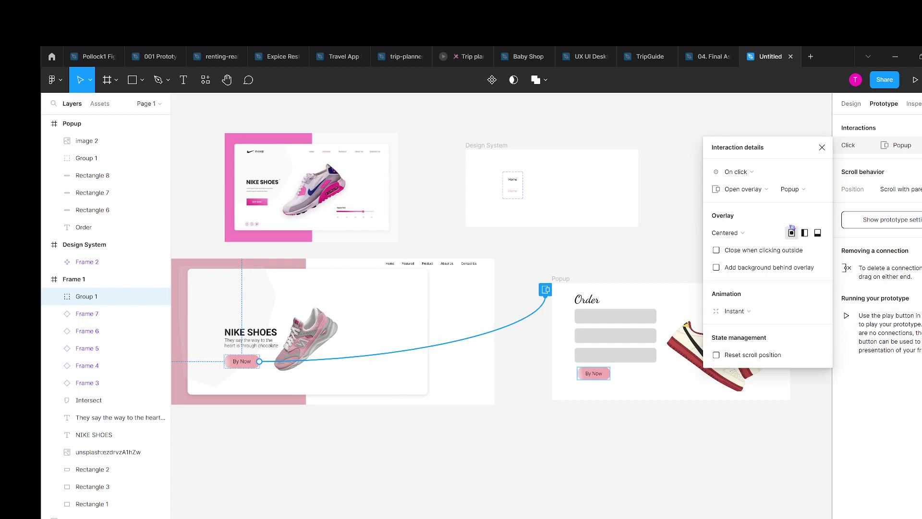
{"action": "left_click", "coordinate": [747, 234]}
Step: Add a dimmed black background behind the overlay, leaving the animation unchanged
{"action": "left_click", "coordinate": [753, 267]}
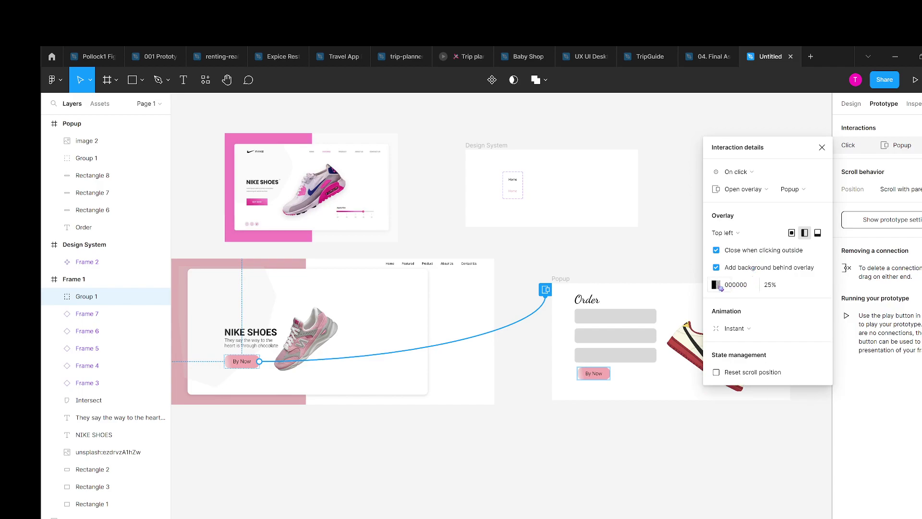
{"action": "left_click", "coordinate": [770, 285]}
{"action": "double_click", "coordinate": [771, 285]}
{"action": "left_click", "coordinate": [817, 328]}
{"action": "left_click", "coordinate": [782, 312]}
{"action": "left_click", "coordinate": [822, 147]}
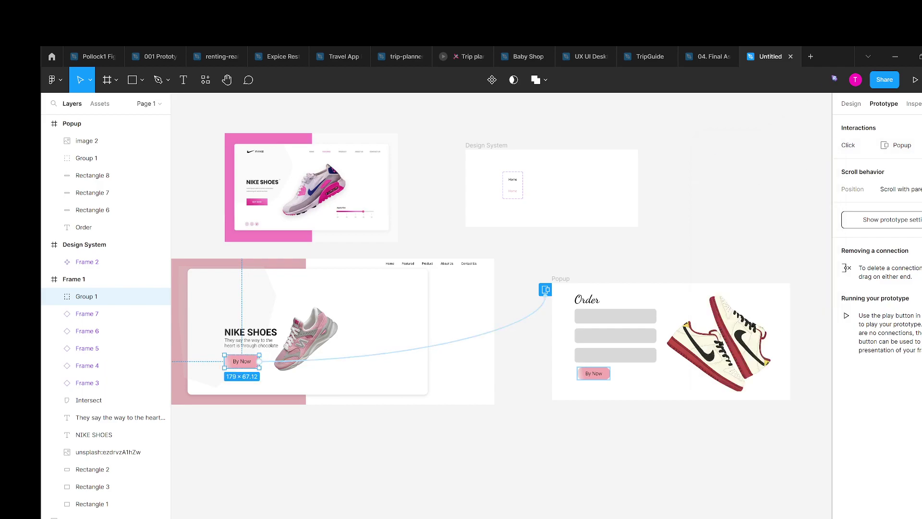
Step: Present the prototype with the view set to Fit width
{"action": "left_click", "coordinate": [914, 81]}
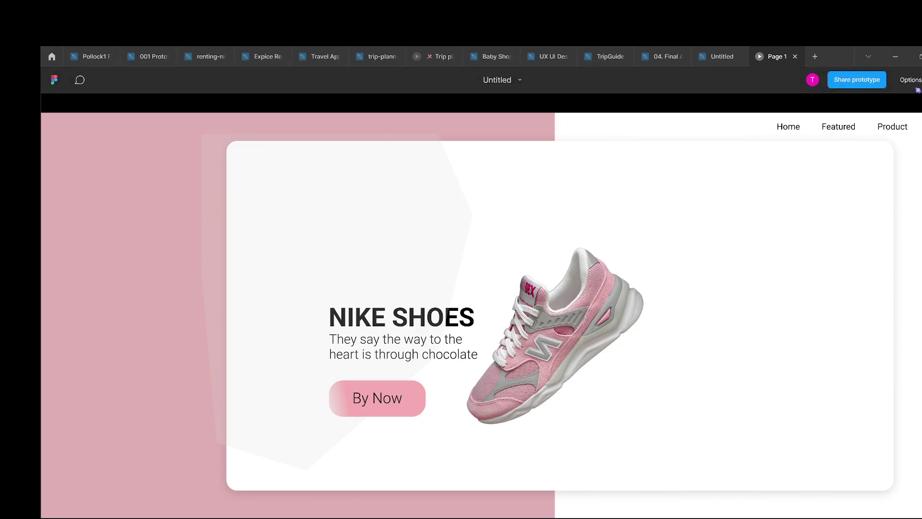
{"action": "left_click", "coordinate": [918, 89]}
{"action": "left_click", "coordinate": [899, 135]}
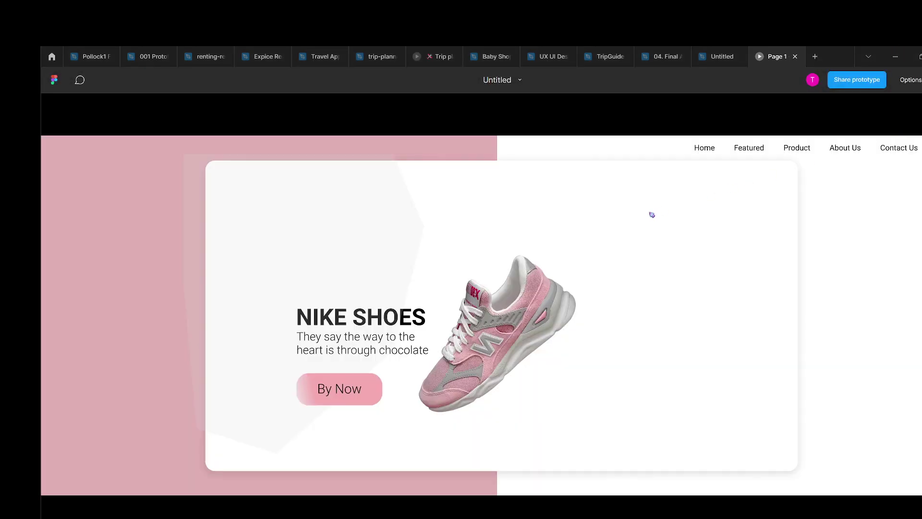
Step: Open and dismiss the Order popup twice from By Now, then return to the editor
{"action": "left_click", "coordinate": [364, 390]}
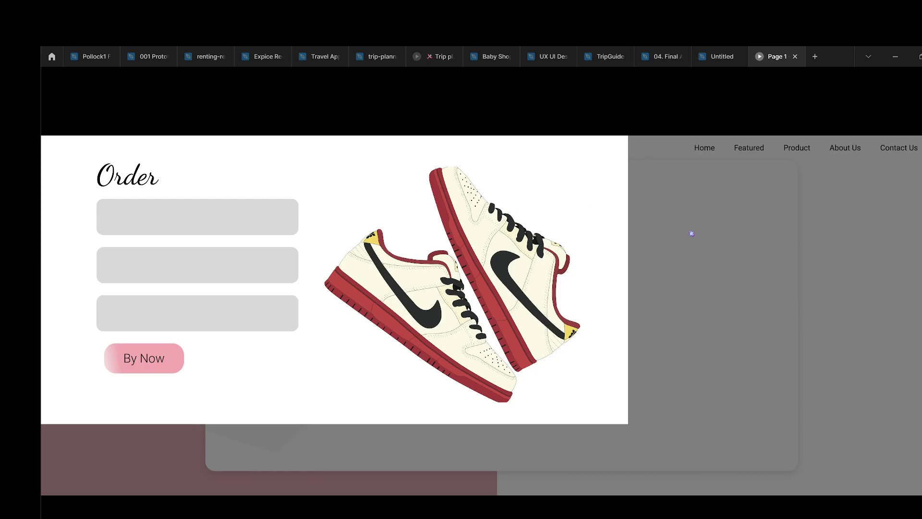
{"action": "left_click", "coordinate": [692, 234]}
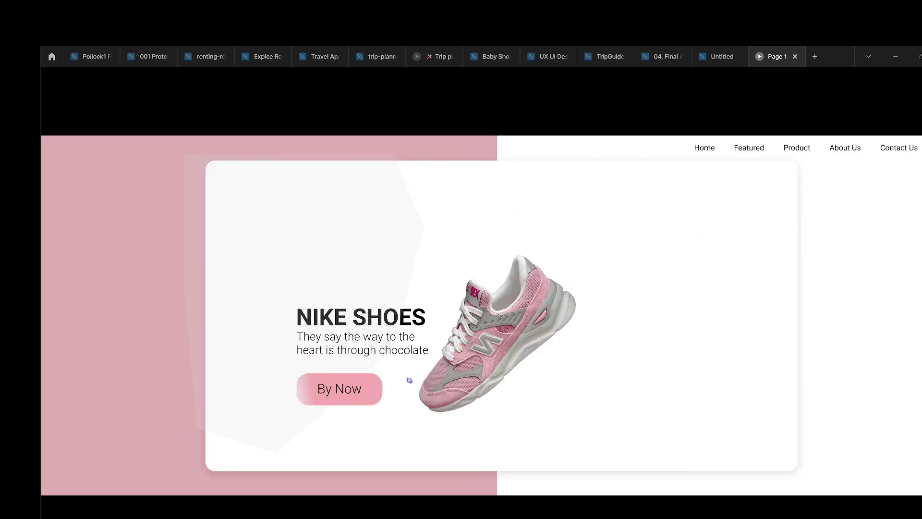
{"action": "left_click", "coordinate": [364, 391]}
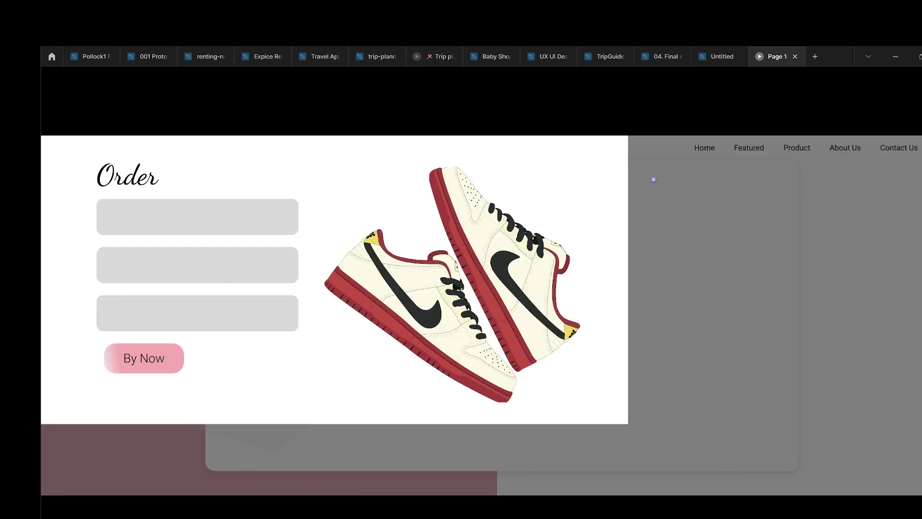
{"action": "left_click", "coordinate": [672, 191]}
{"action": "left_click", "coordinate": [352, 384]}
{"action": "left_click", "coordinate": [718, 56]}
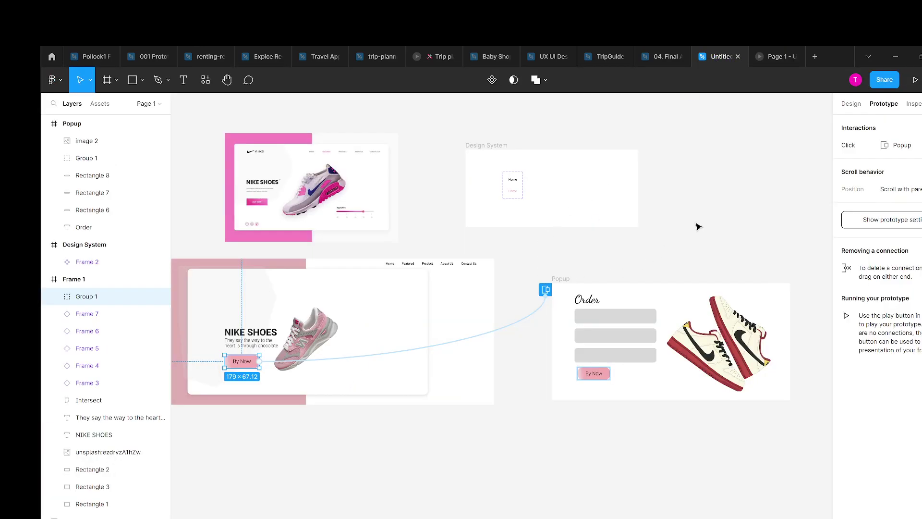
Step: Give the By Now overlay interaction a Dissolve animation lasting 3000ms
{"action": "left_click", "coordinate": [859, 145]}
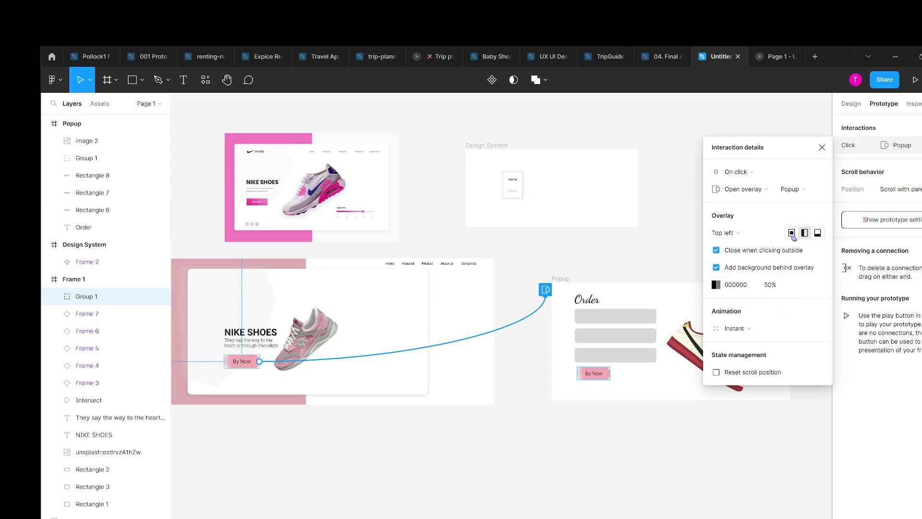
{"action": "left_click", "coordinate": [760, 331]}
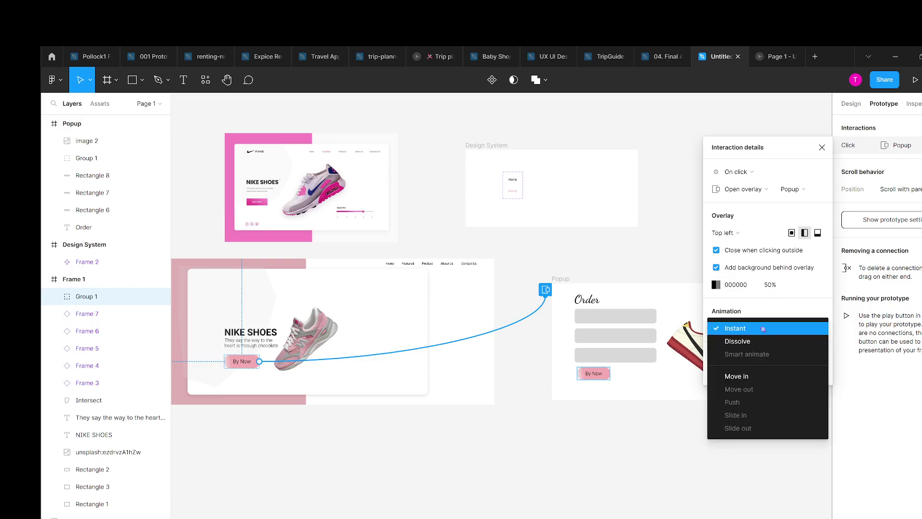
{"action": "left_click", "coordinate": [797, 306]}
{"action": "left_click", "coordinate": [770, 328]}
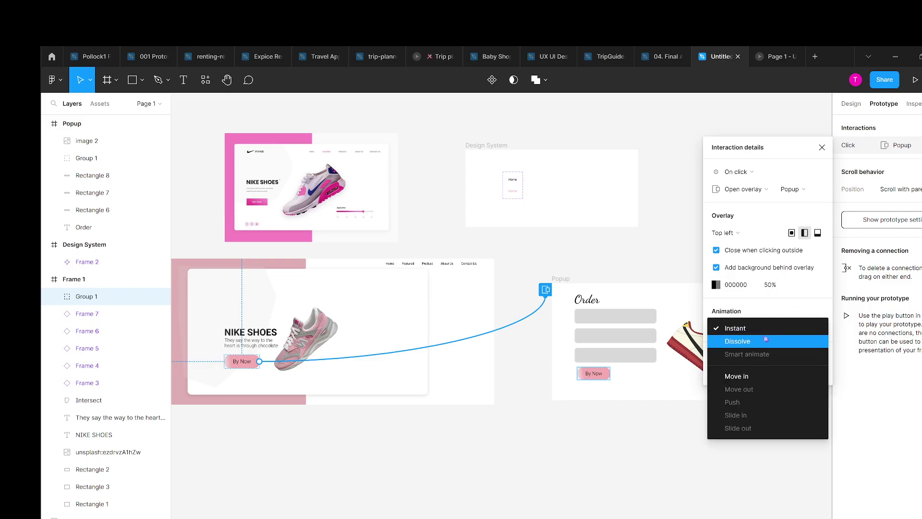
{"action": "scroll", "coordinate": [798, 342], "scroll_direction": "down", "scroll_amount": 2}
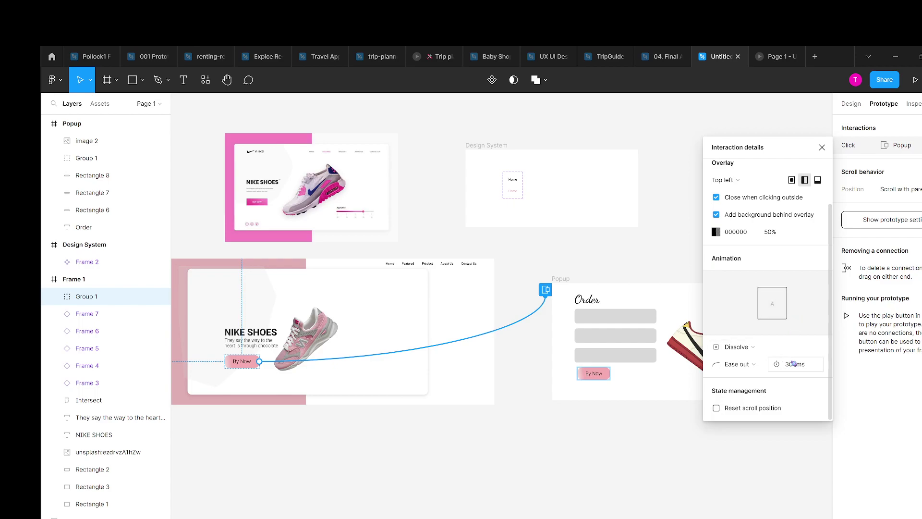
{"action": "left_click", "coordinate": [793, 365]}
{"action": "type", "text": "3000"}
{"action": "key", "text": "Return"}
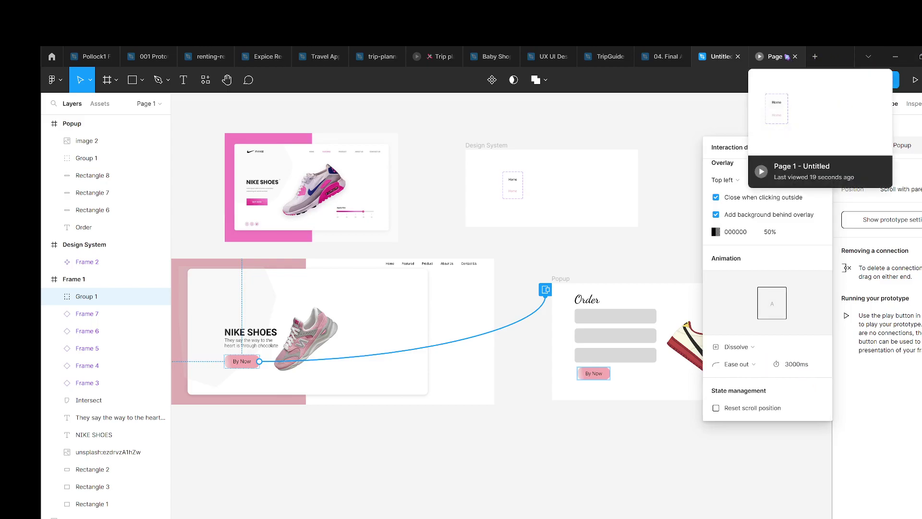
{"action": "key", "text": "Escape"}
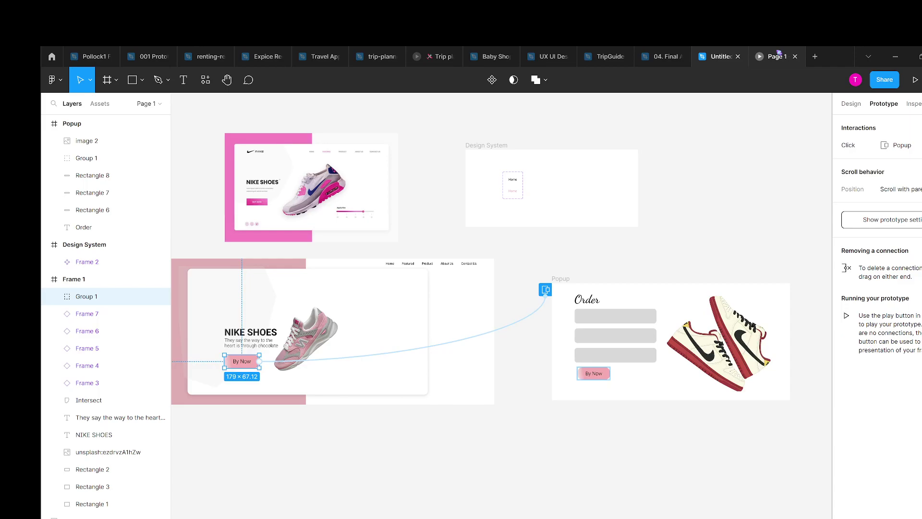
Step: Preview the slow 3000ms dissolve of the Order popup in the running prototype
{"action": "left_click", "coordinate": [777, 56]}
{"action": "left_click", "coordinate": [672, 169]}
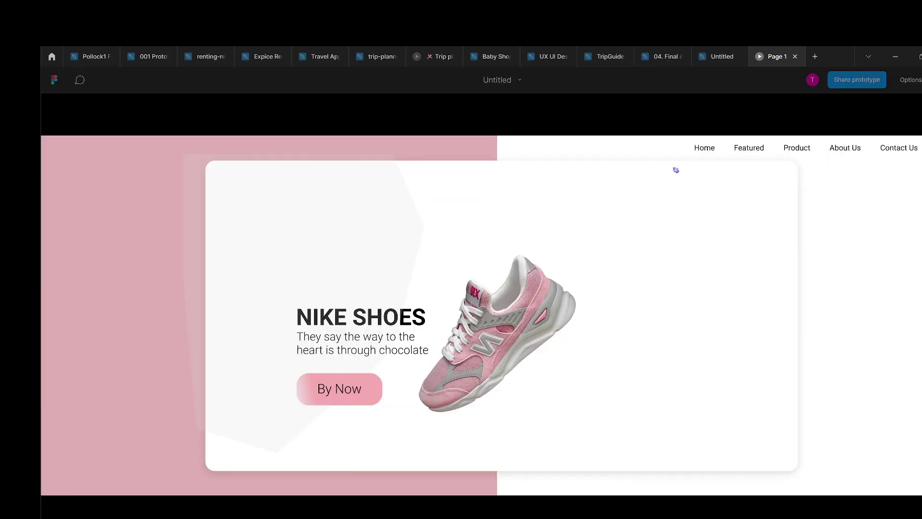
{"action": "left_click", "coordinate": [352, 394]}
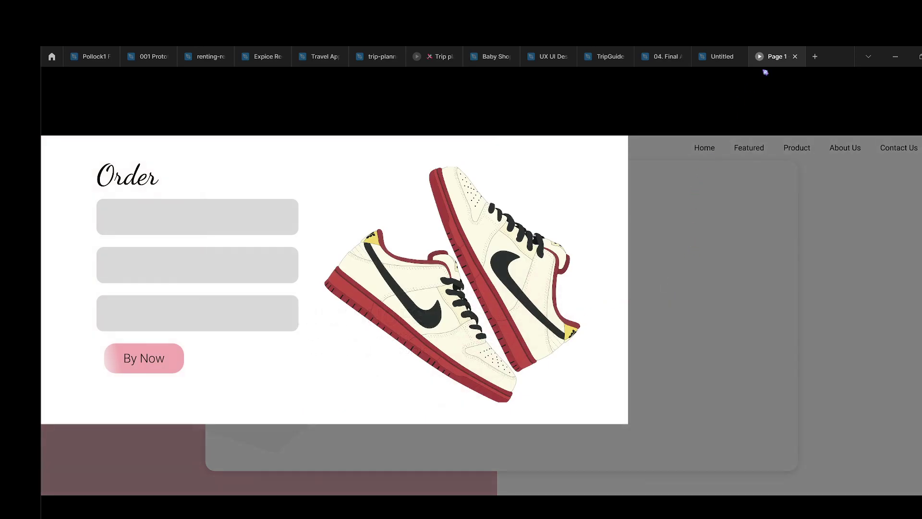
{"action": "left_click", "coordinate": [720, 56]}
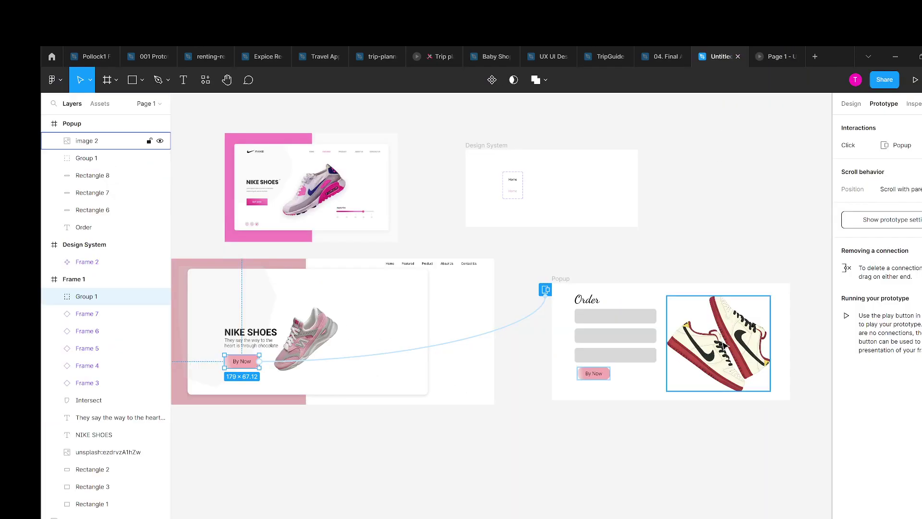
Step: Change the dissolve duration to 1000ms and check the faster fade in the prototype
{"action": "left_click", "coordinate": [894, 145]}
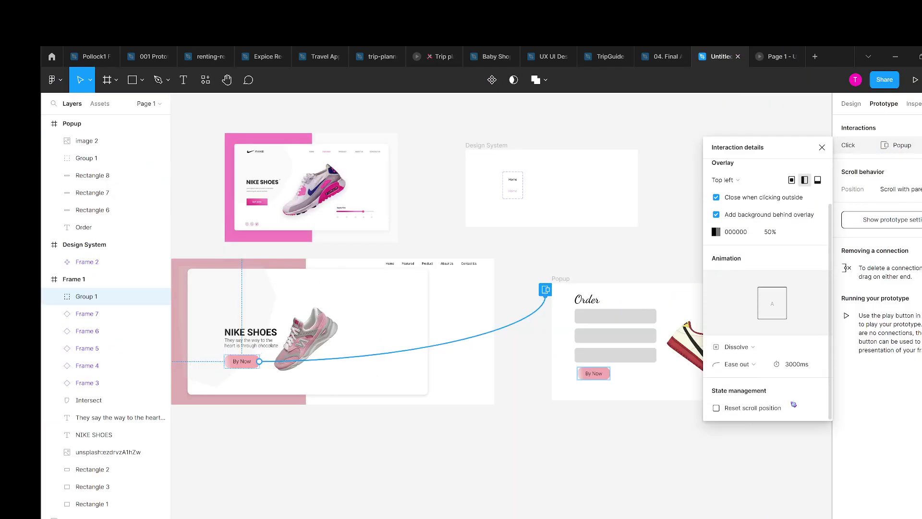
{"action": "left_click", "coordinate": [796, 366]}
{"action": "type", "text": "1"}
{"action": "left_click", "coordinate": [770, 58]}
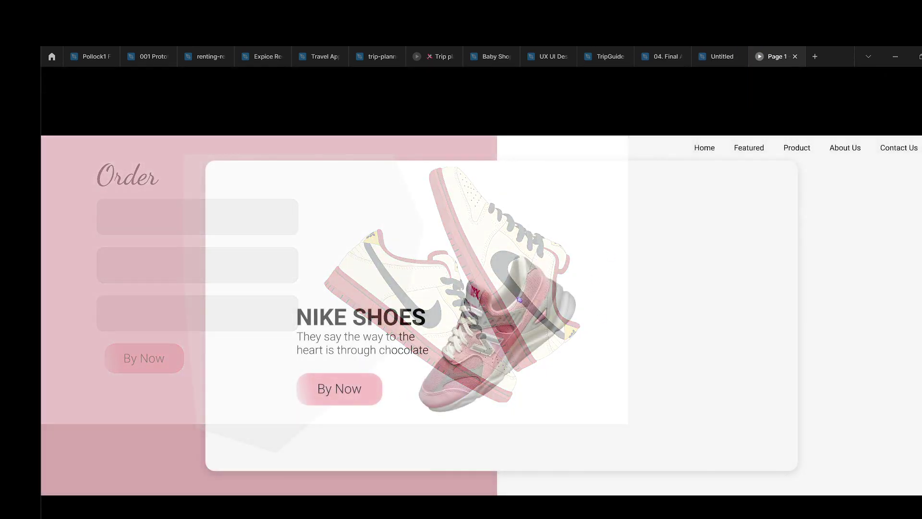
{"action": "left_click", "coordinate": [365, 386]}
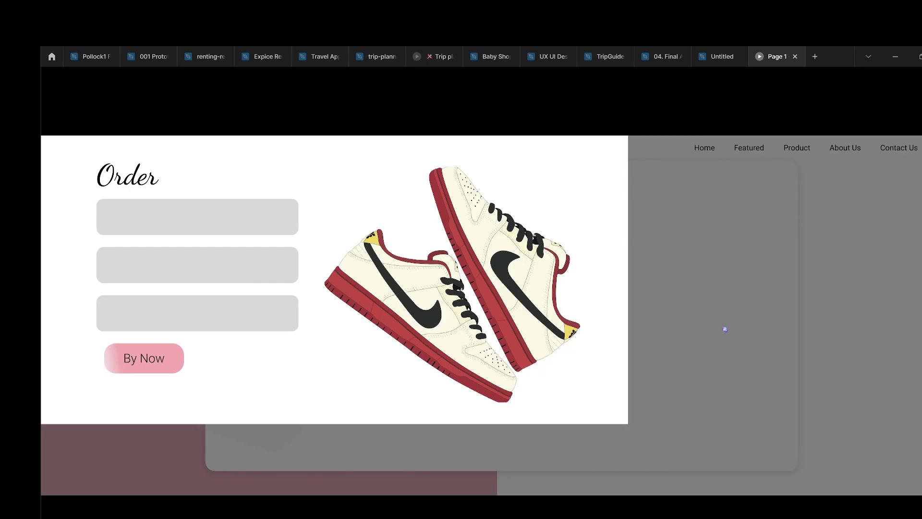
{"action": "left_click", "coordinate": [725, 329]}
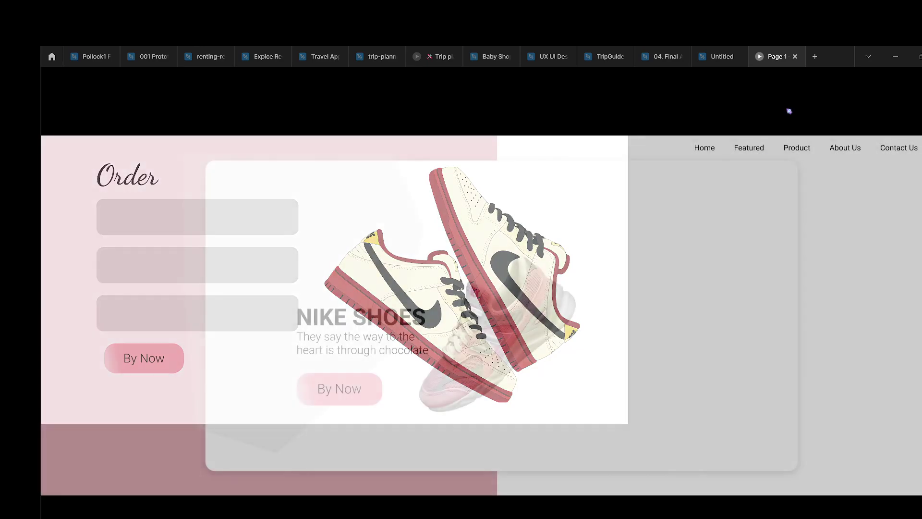
{"action": "left_click", "coordinate": [722, 56]}
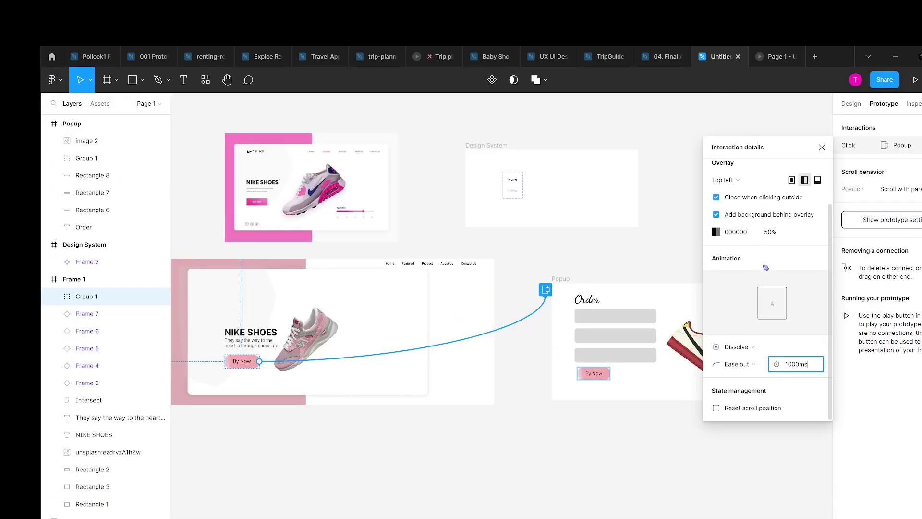
Step: Move the Popup overlay position to Top right and start presenting the prototype
{"action": "left_click", "coordinate": [750, 184]}
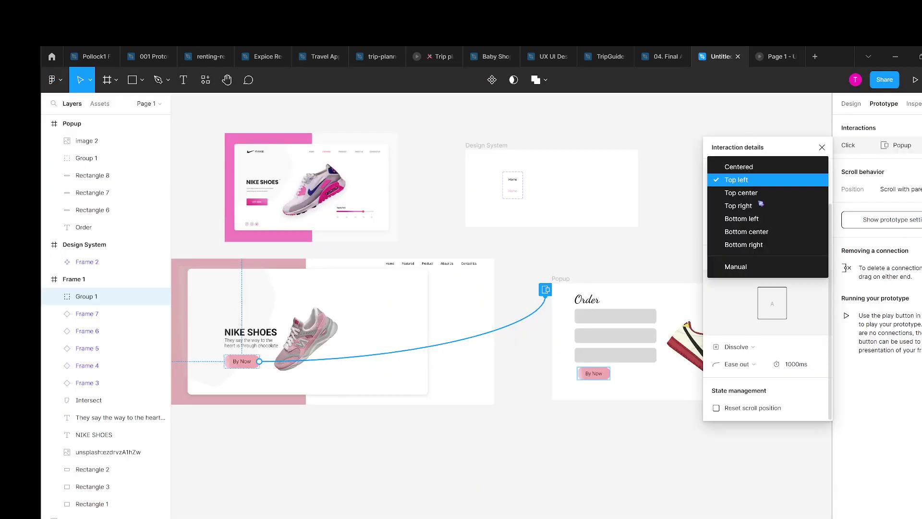
{"action": "left_click", "coordinate": [788, 206]}
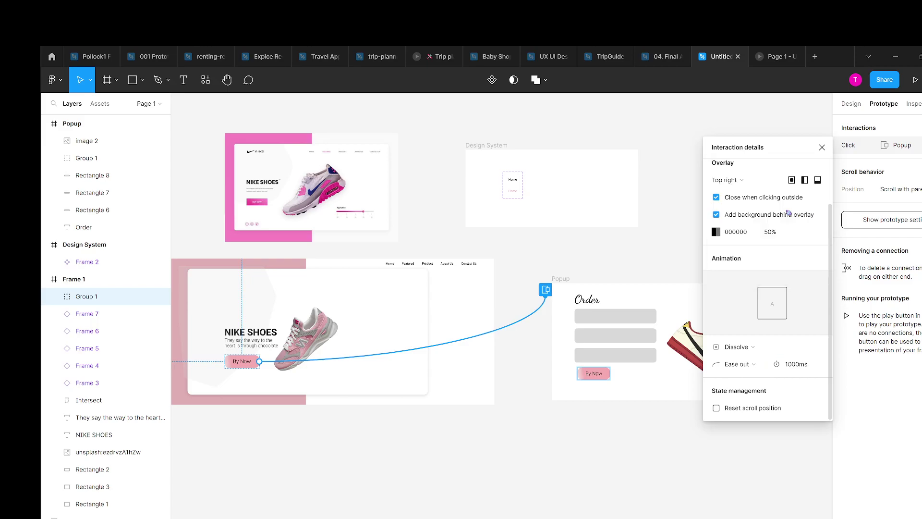
{"action": "left_click", "coordinate": [687, 200]}
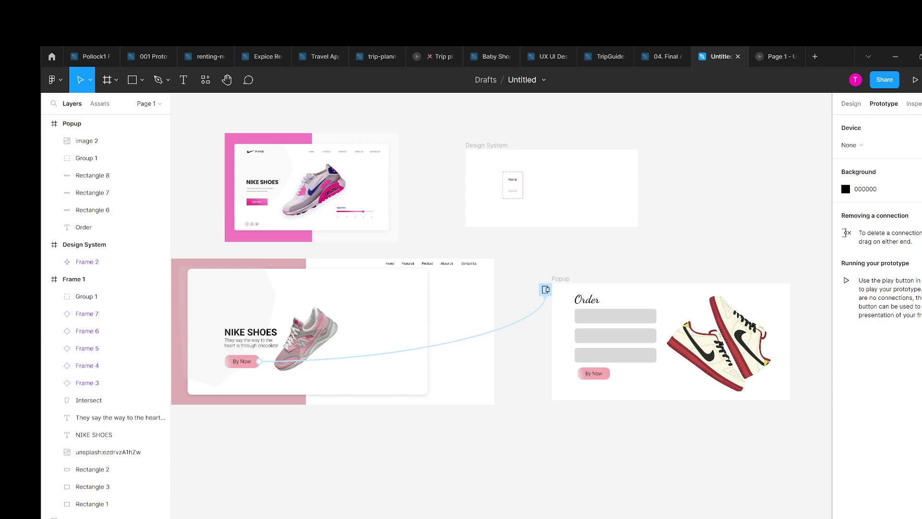
{"action": "left_click", "coordinate": [915, 80]}
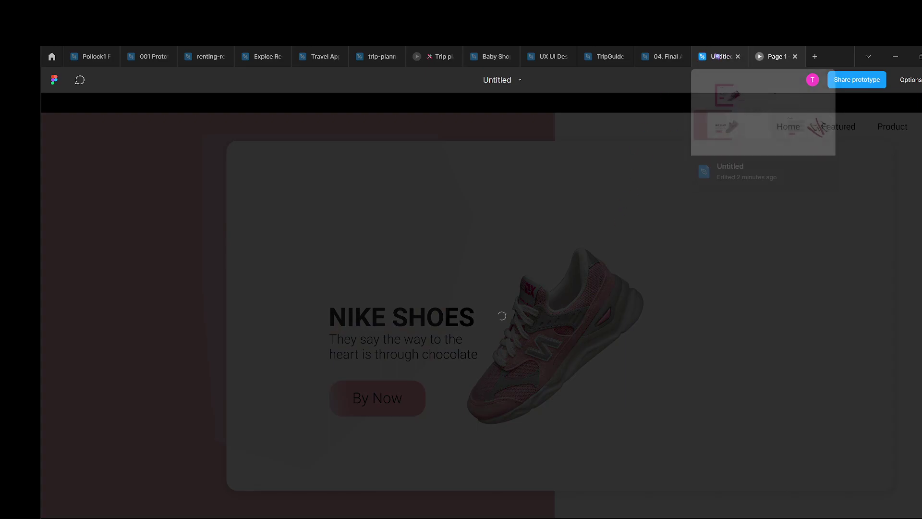
{"action": "mouse_move", "coordinate": [720, 56]}
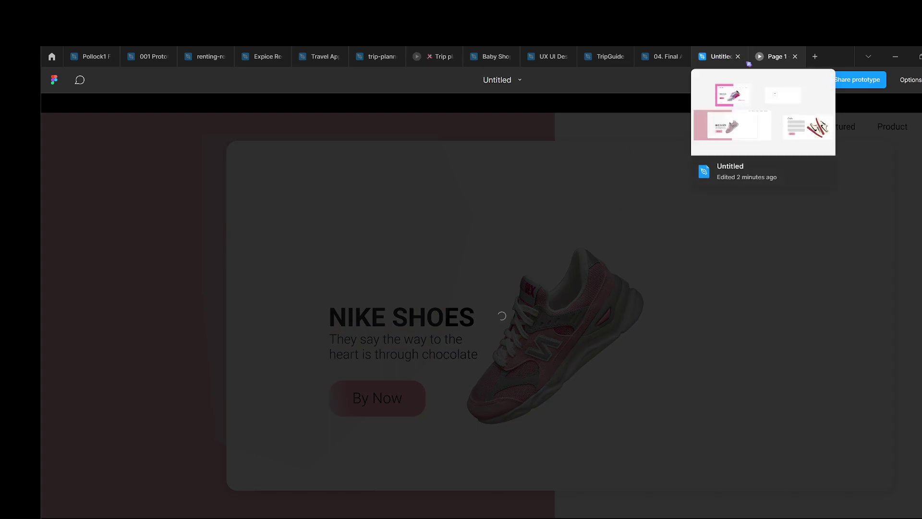
Step: Relaunch the prototype preview in a fresh tab and open the Order popup at the top right
{"action": "left_click", "coordinate": [794, 56]}
{"action": "left_click", "coordinate": [915, 80]}
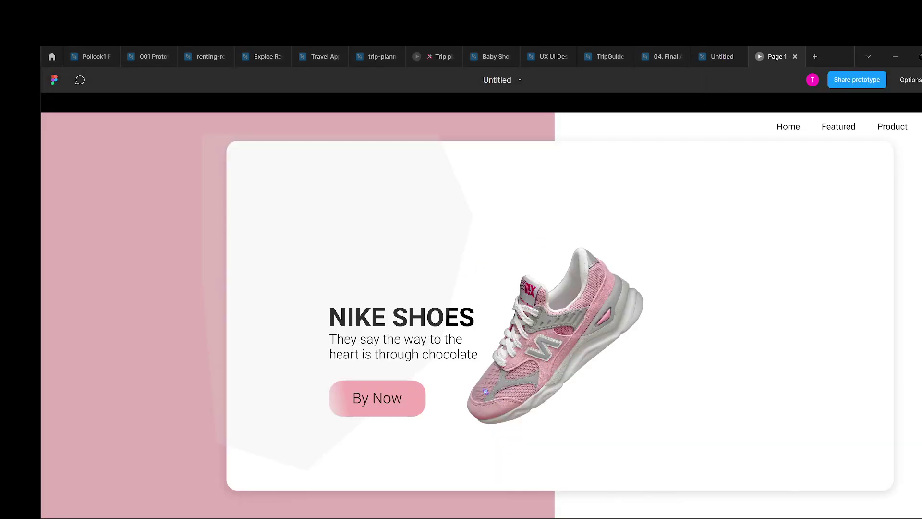
{"action": "left_click", "coordinate": [414, 392]}
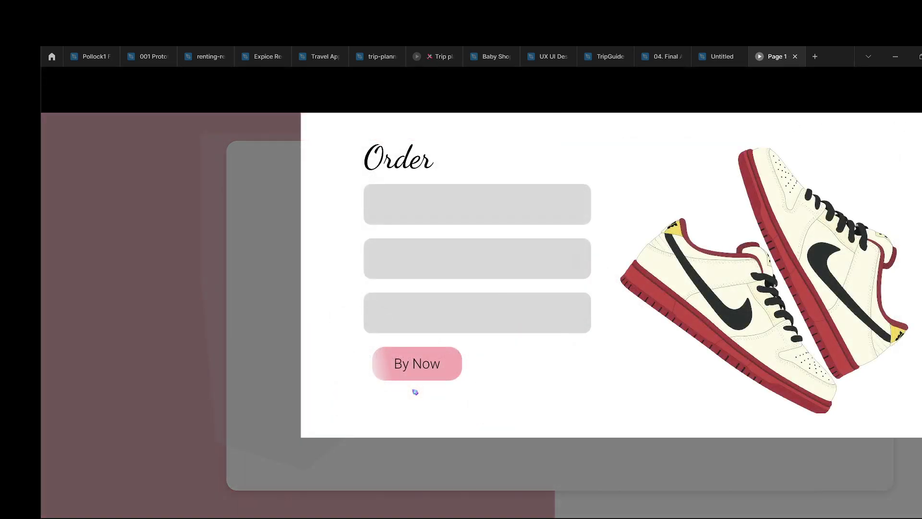